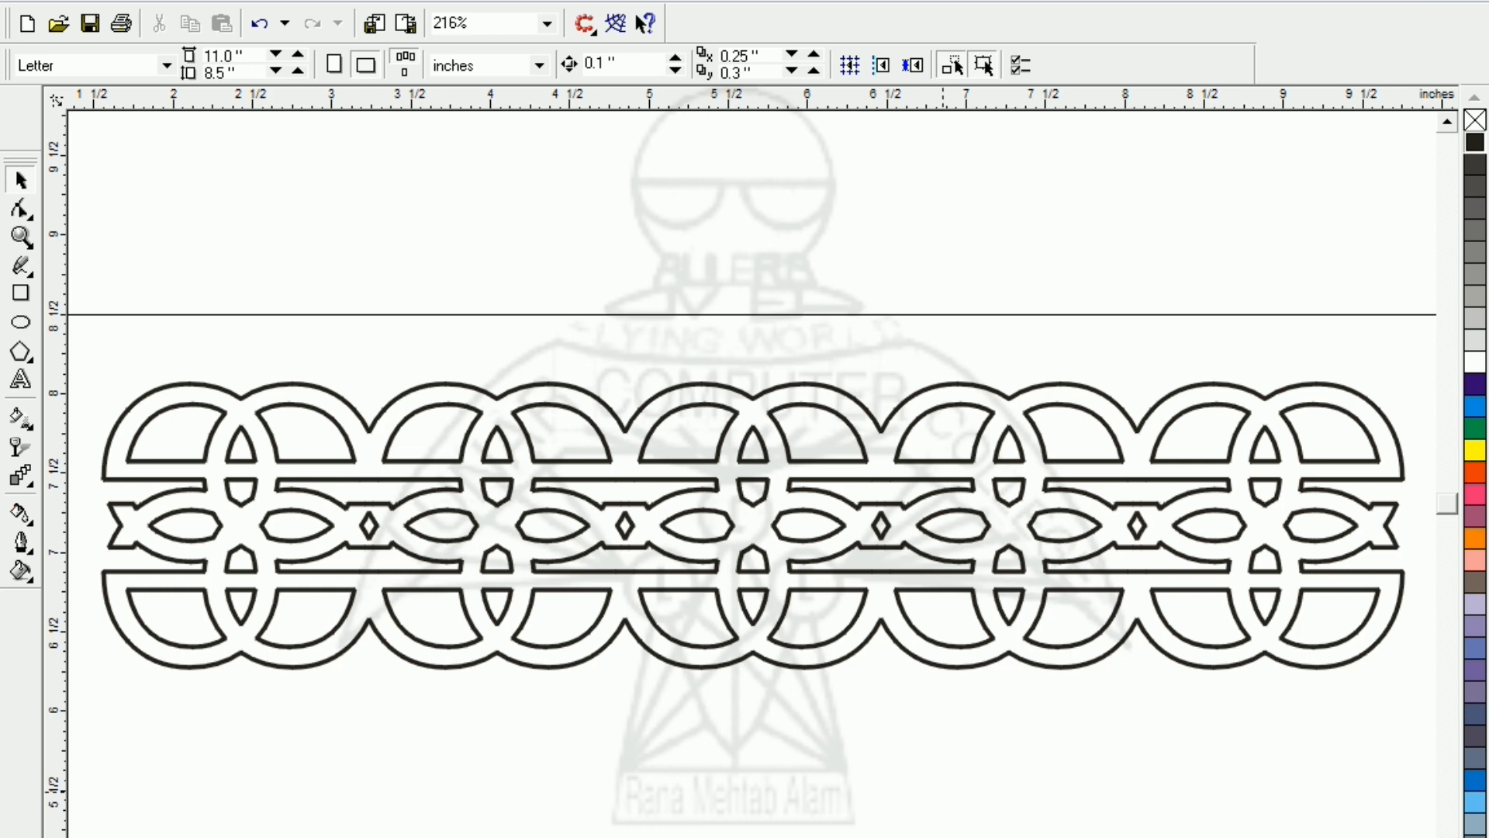
# Step: Remove the fill from the large letter e below the finished border and give it a black outline
pyautogui.press('F3')
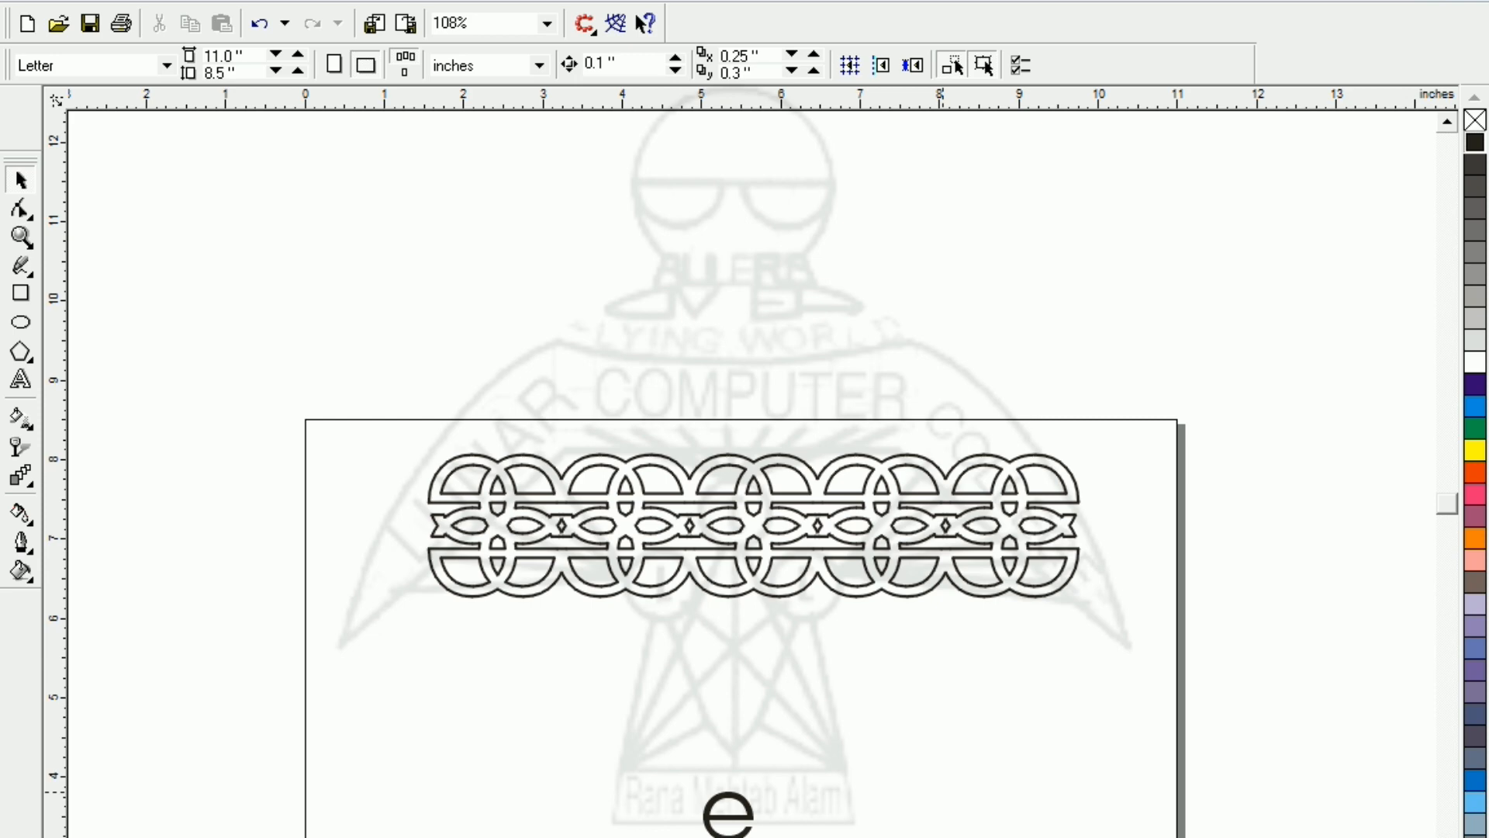
pyautogui.moveTo(729, 821); pyautogui.dragTo(709, 774)
pyautogui.click(730, 818)
pyautogui.hotkey('shift', 'F2')
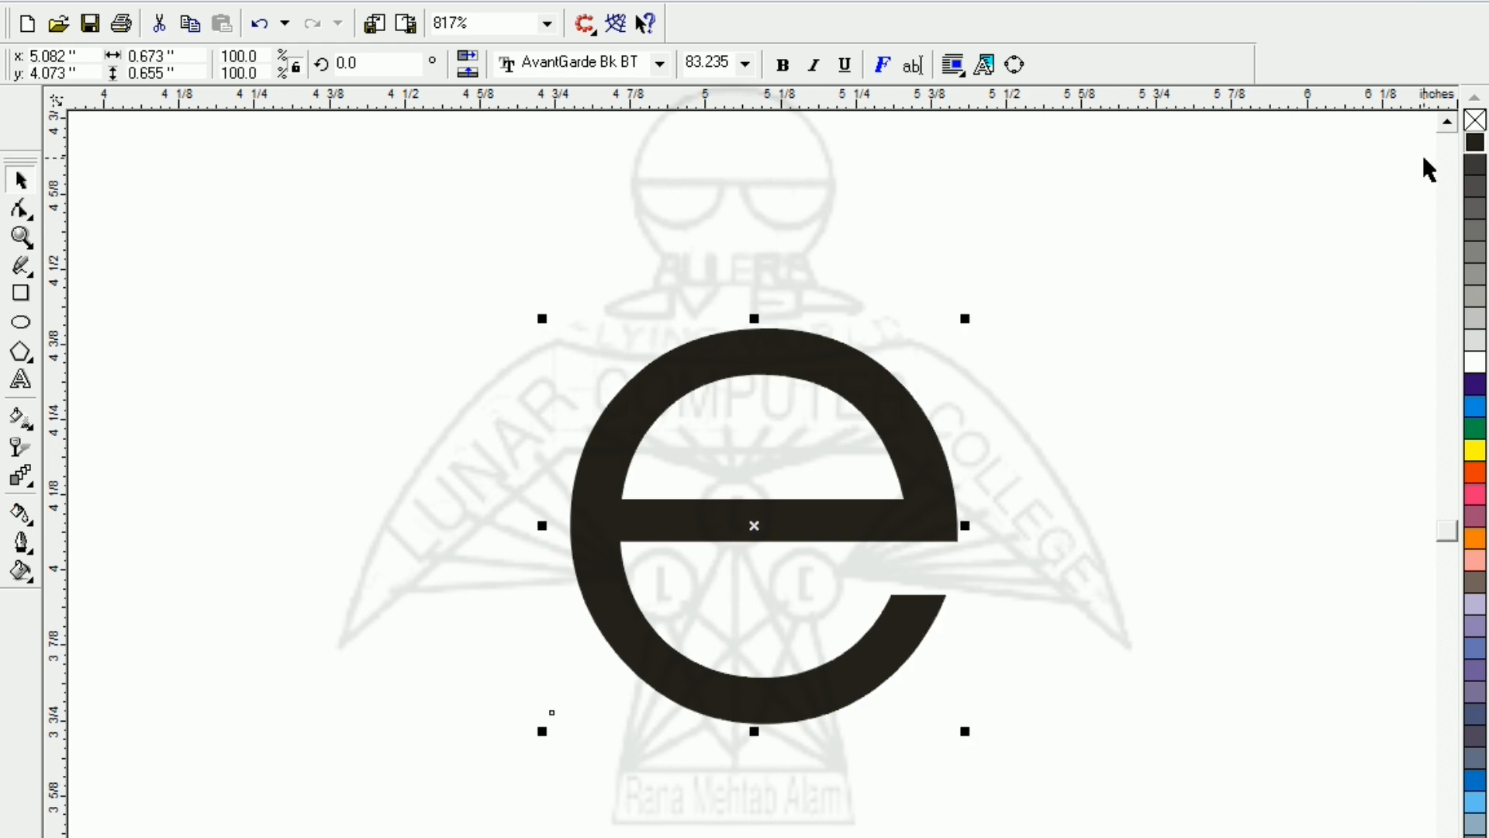
pyautogui.click(1475, 120)
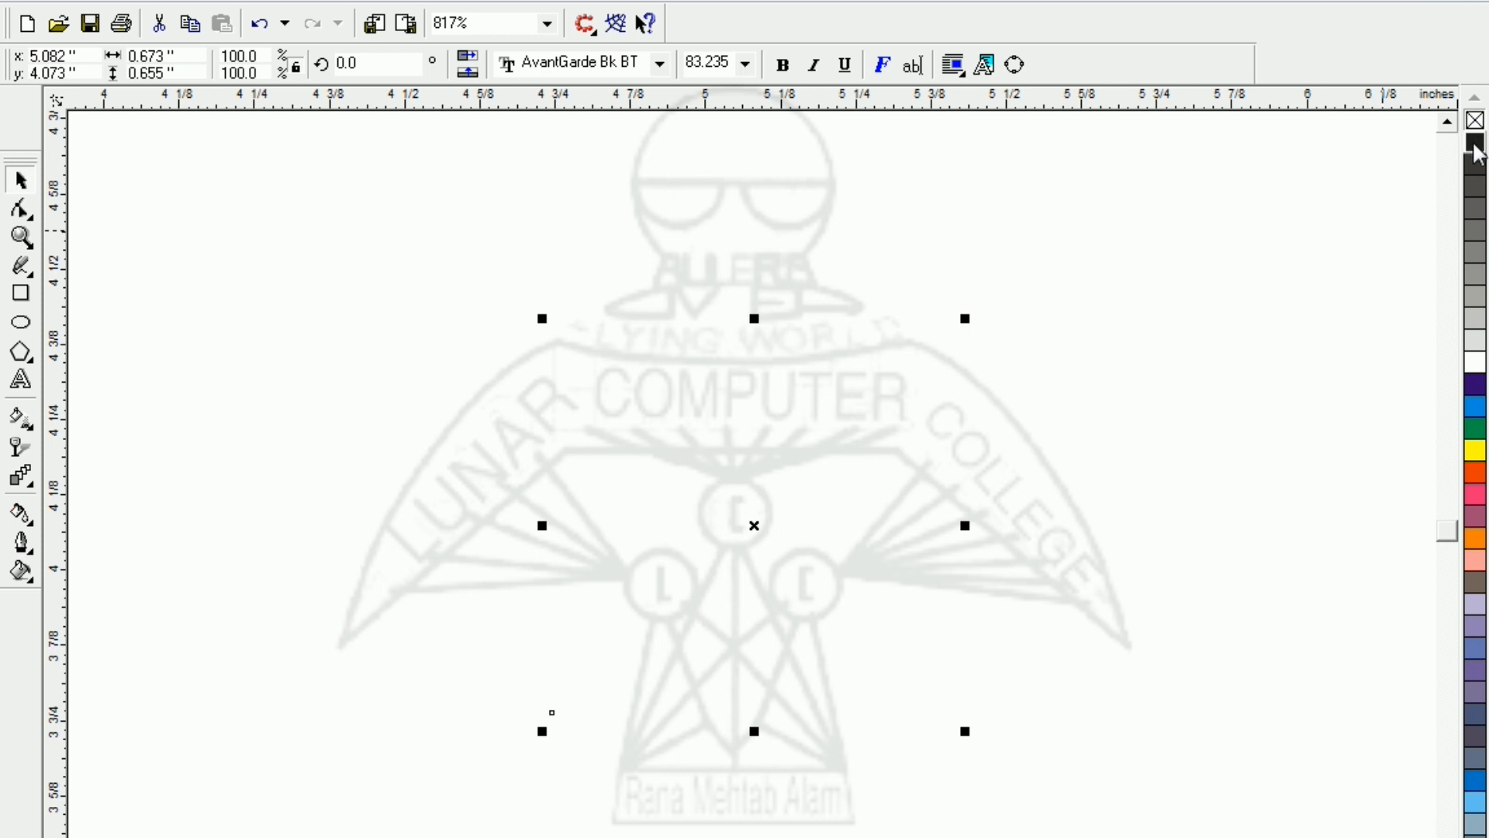
pyautogui.rightClick(1475, 146)
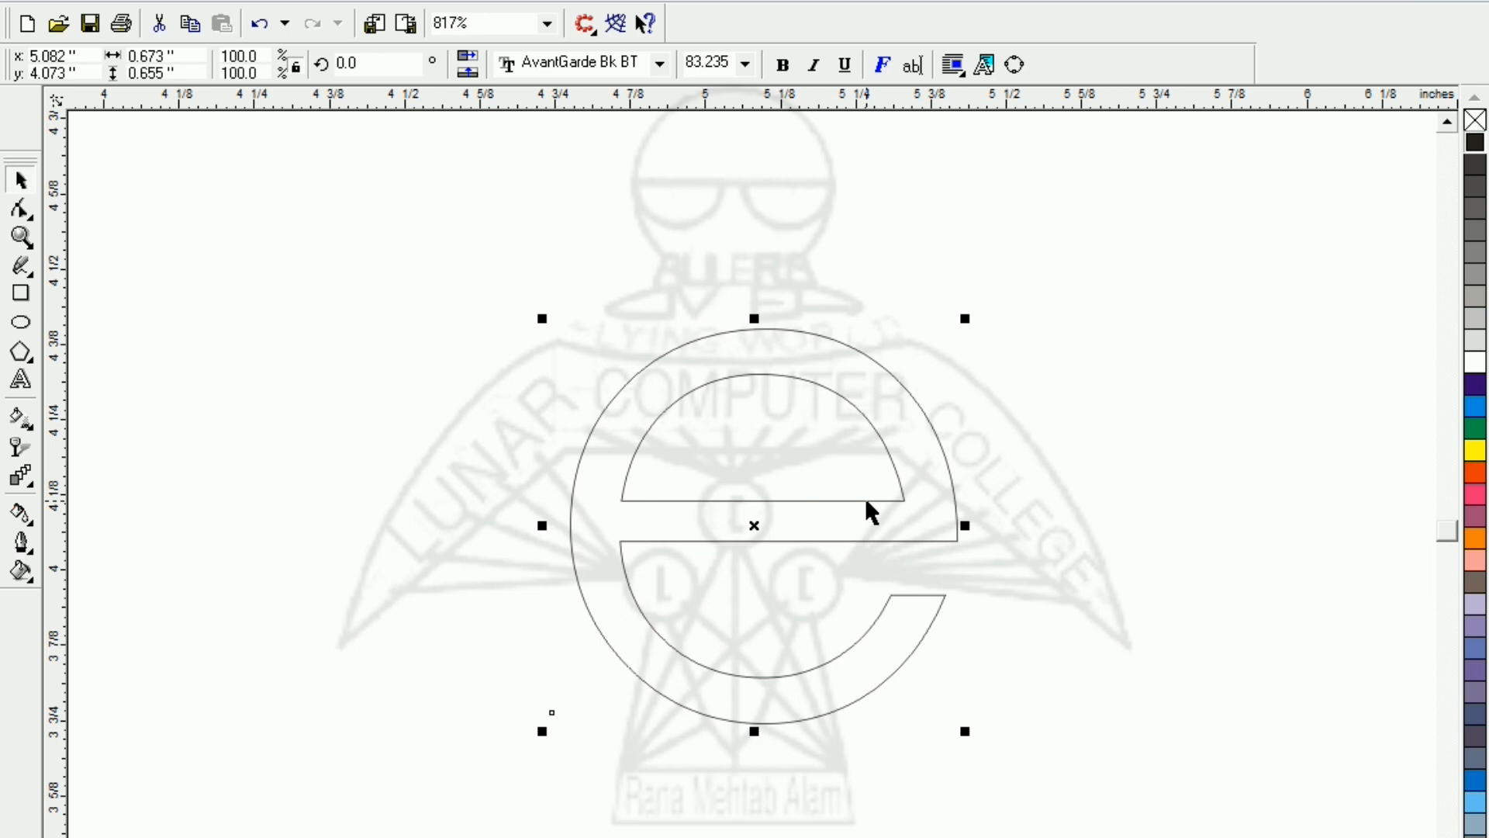
# Step: Create a horizontally mirrored copy of the e to its left and nudge it 0.3 inch right to overlap the original
pyautogui.press('F3')
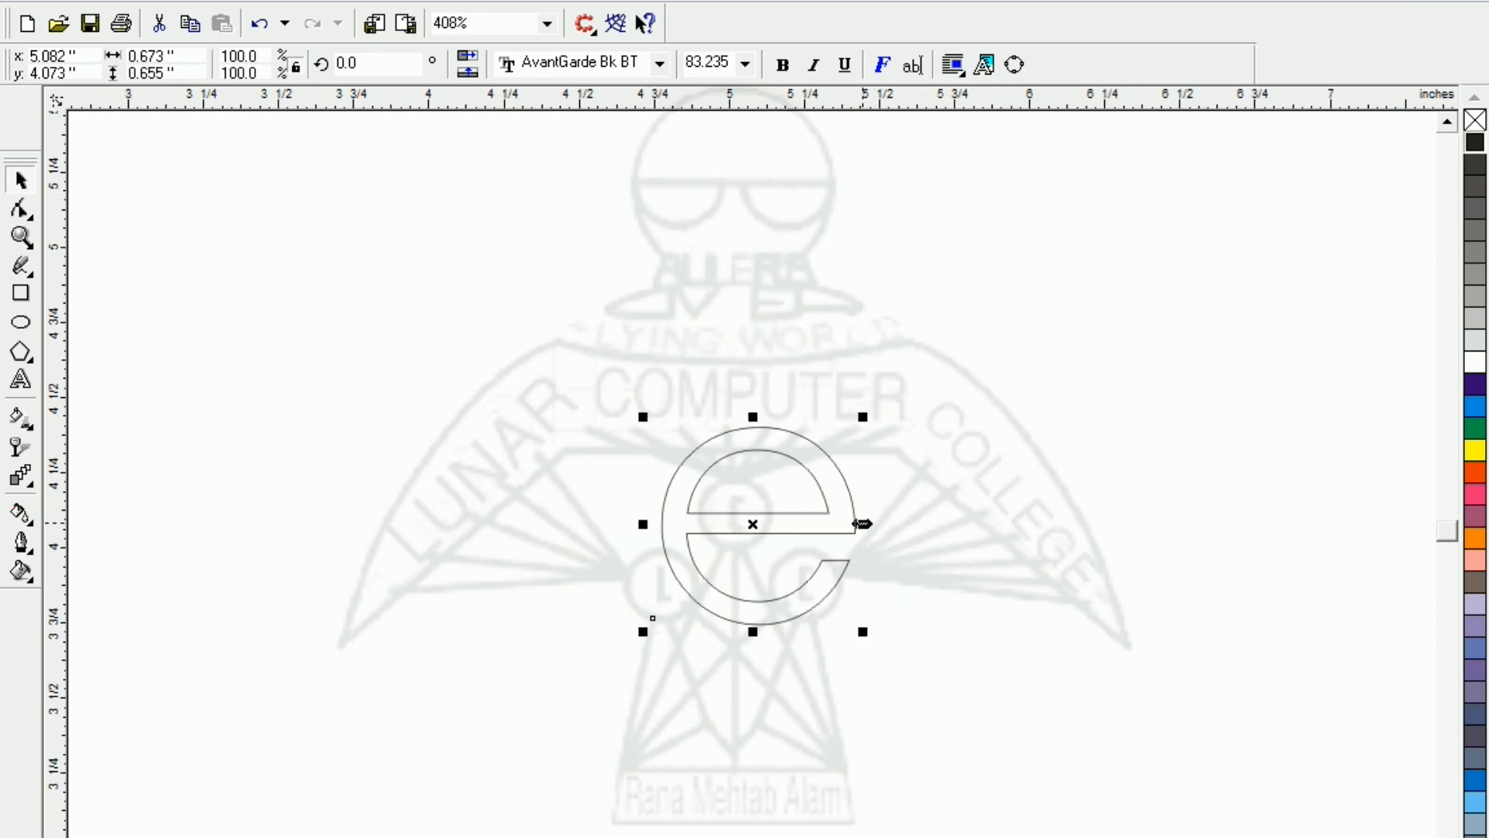
pyautogui.moveTo(857, 525); pyautogui.dragTo(601, 529)
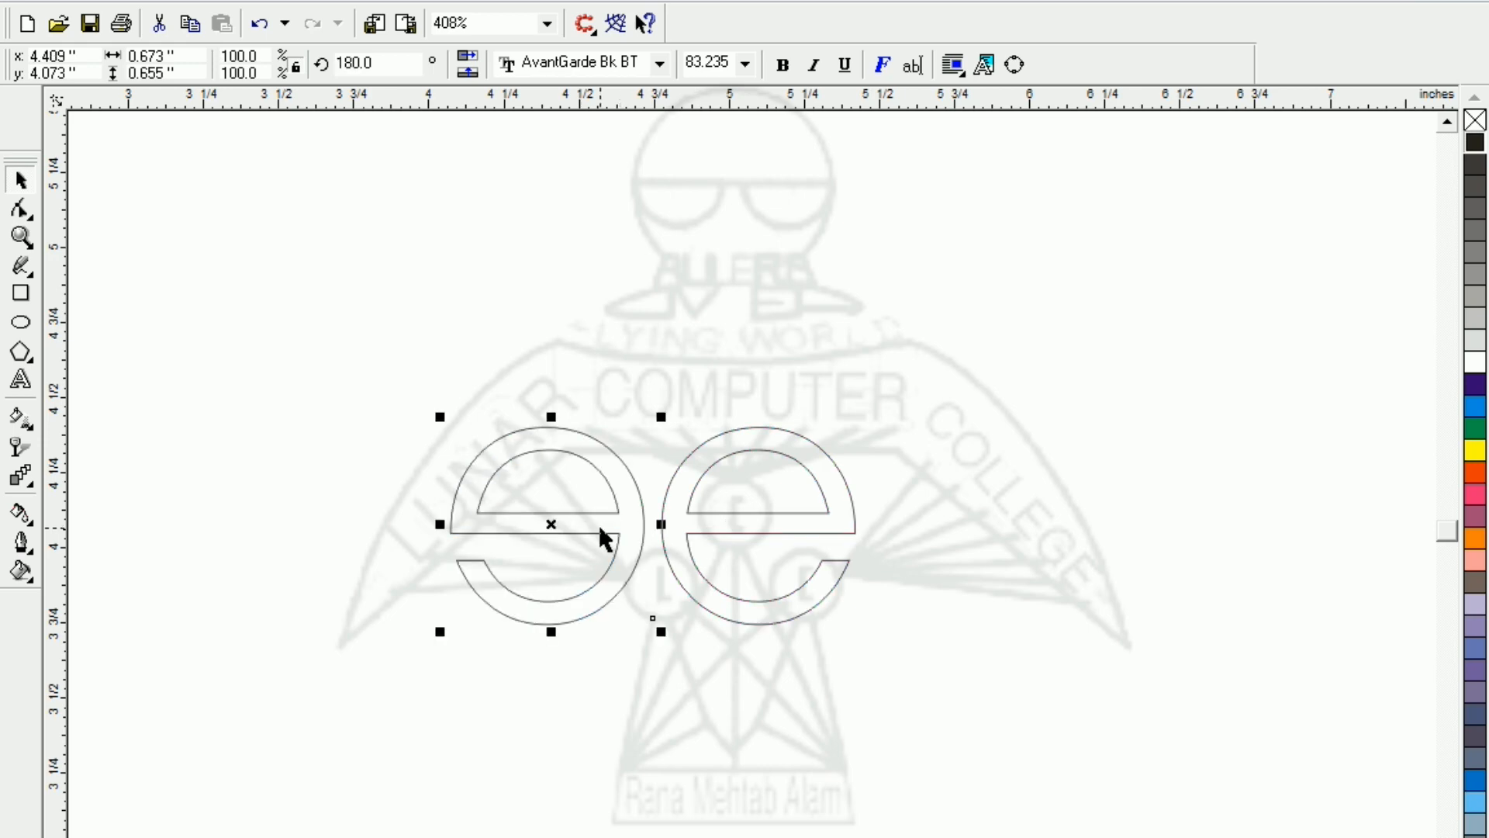
pyautogui.press('Right')
pyautogui.press('Right')
pyautogui.press('Right')
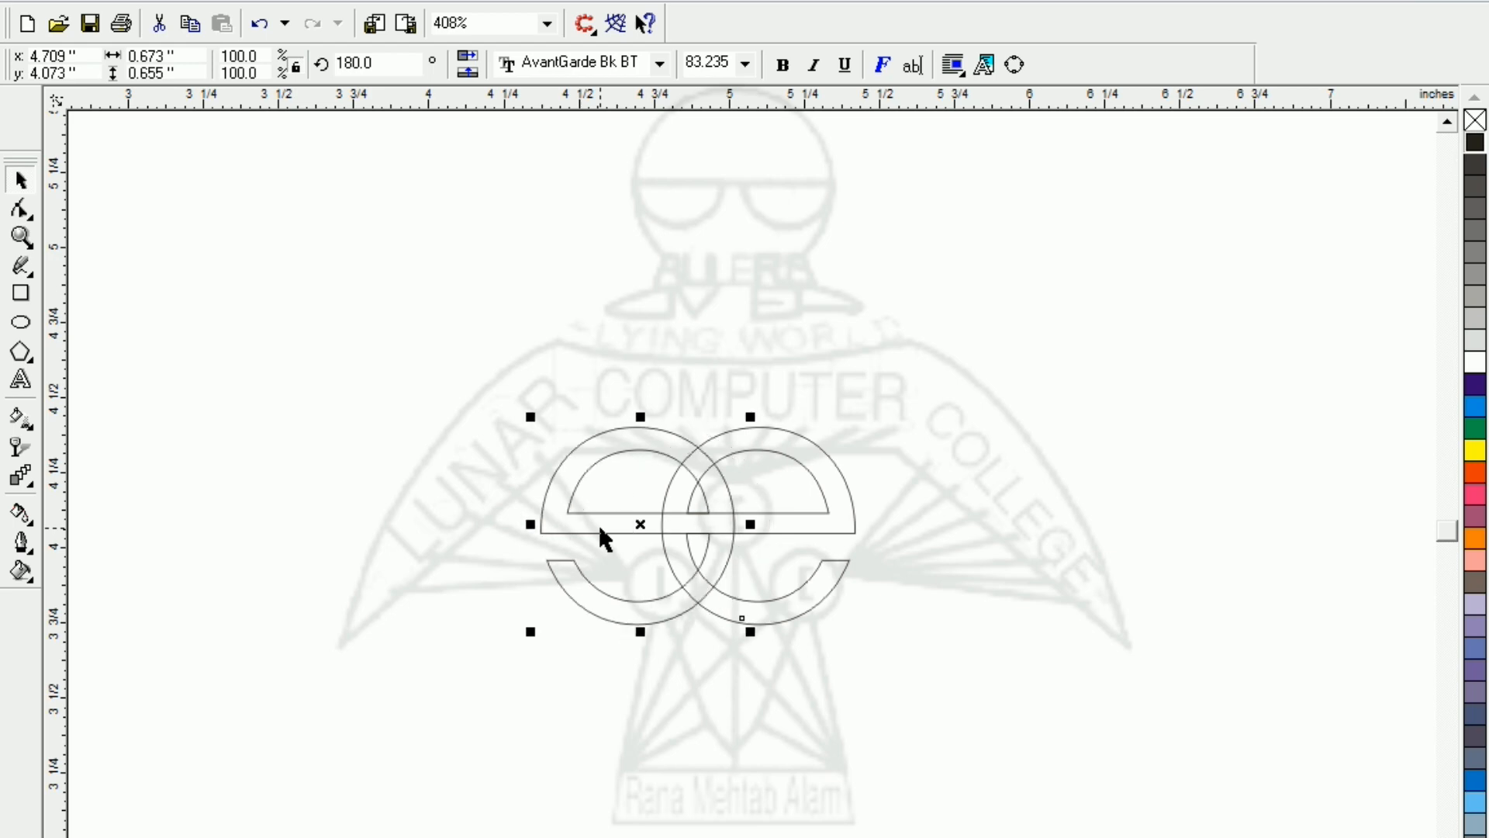
# Step: Convert both overlapping letters to curves and weld them into a single shape
pyautogui.moveTo(457, 318); pyautogui.dragTo(987, 736)
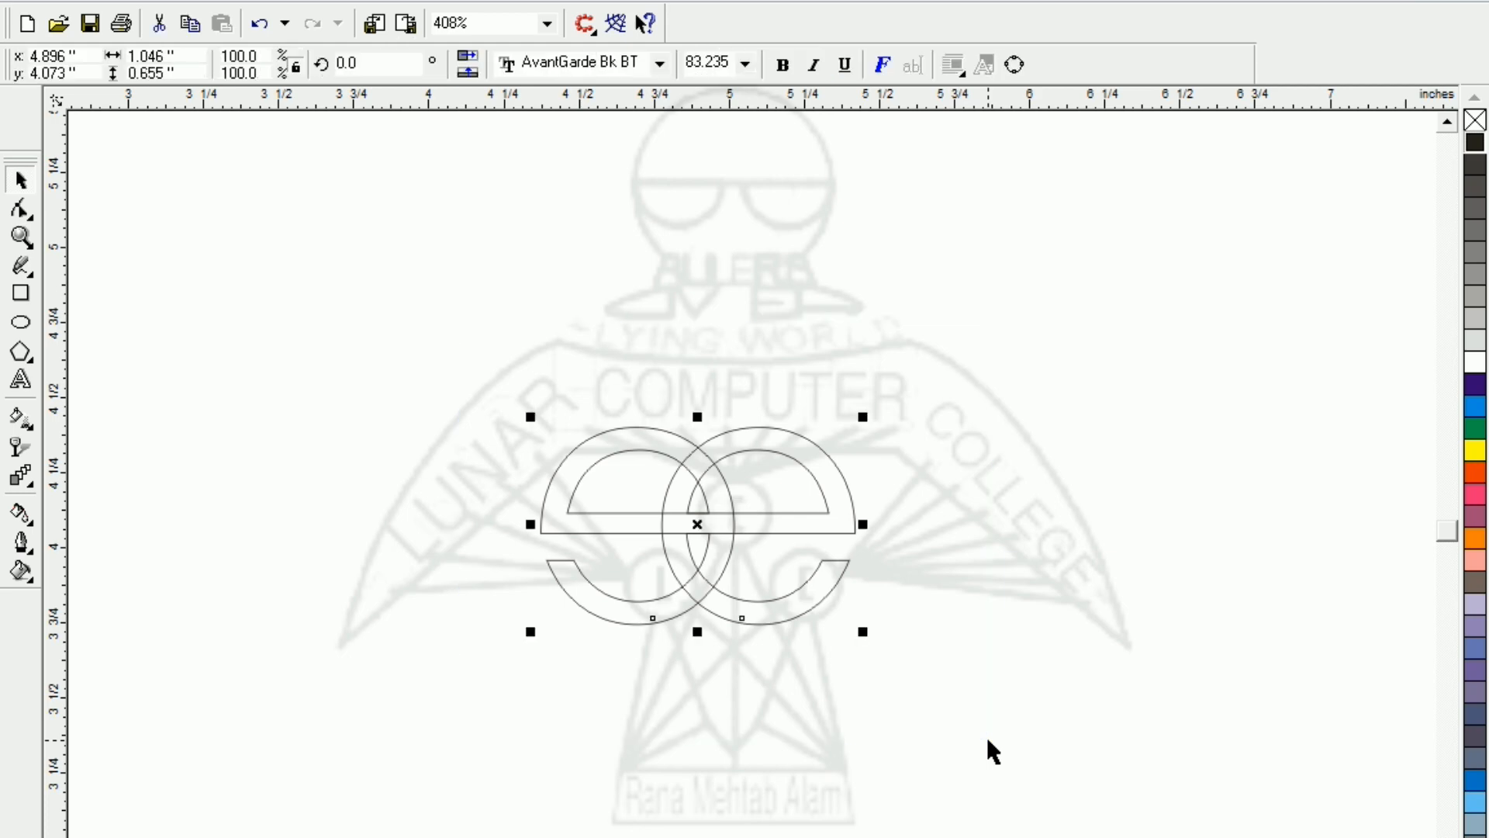
pyautogui.hotkey('ctrl', 'q')
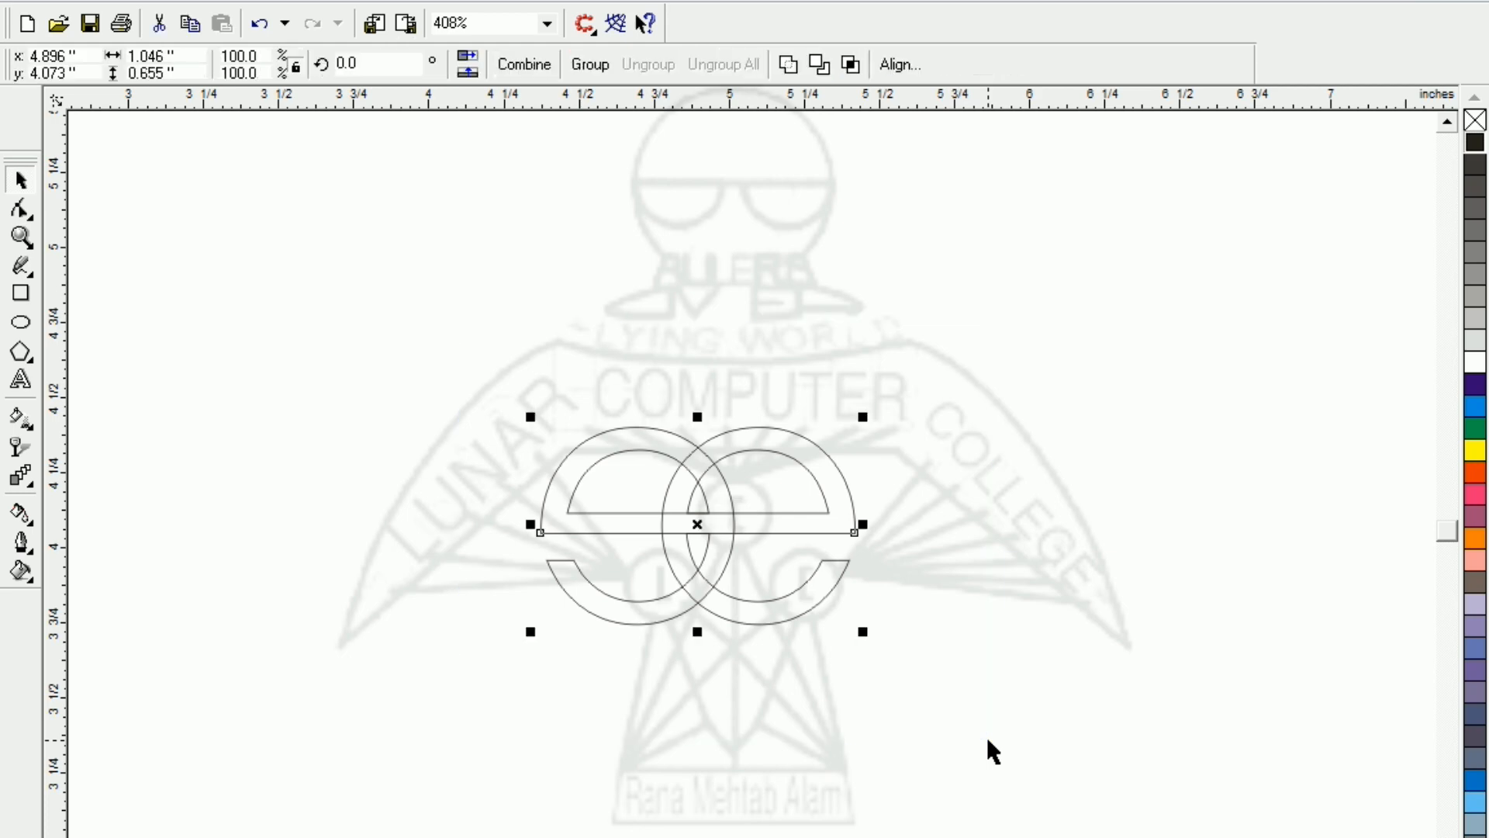
pyautogui.hotkey('ctrl', 'l')
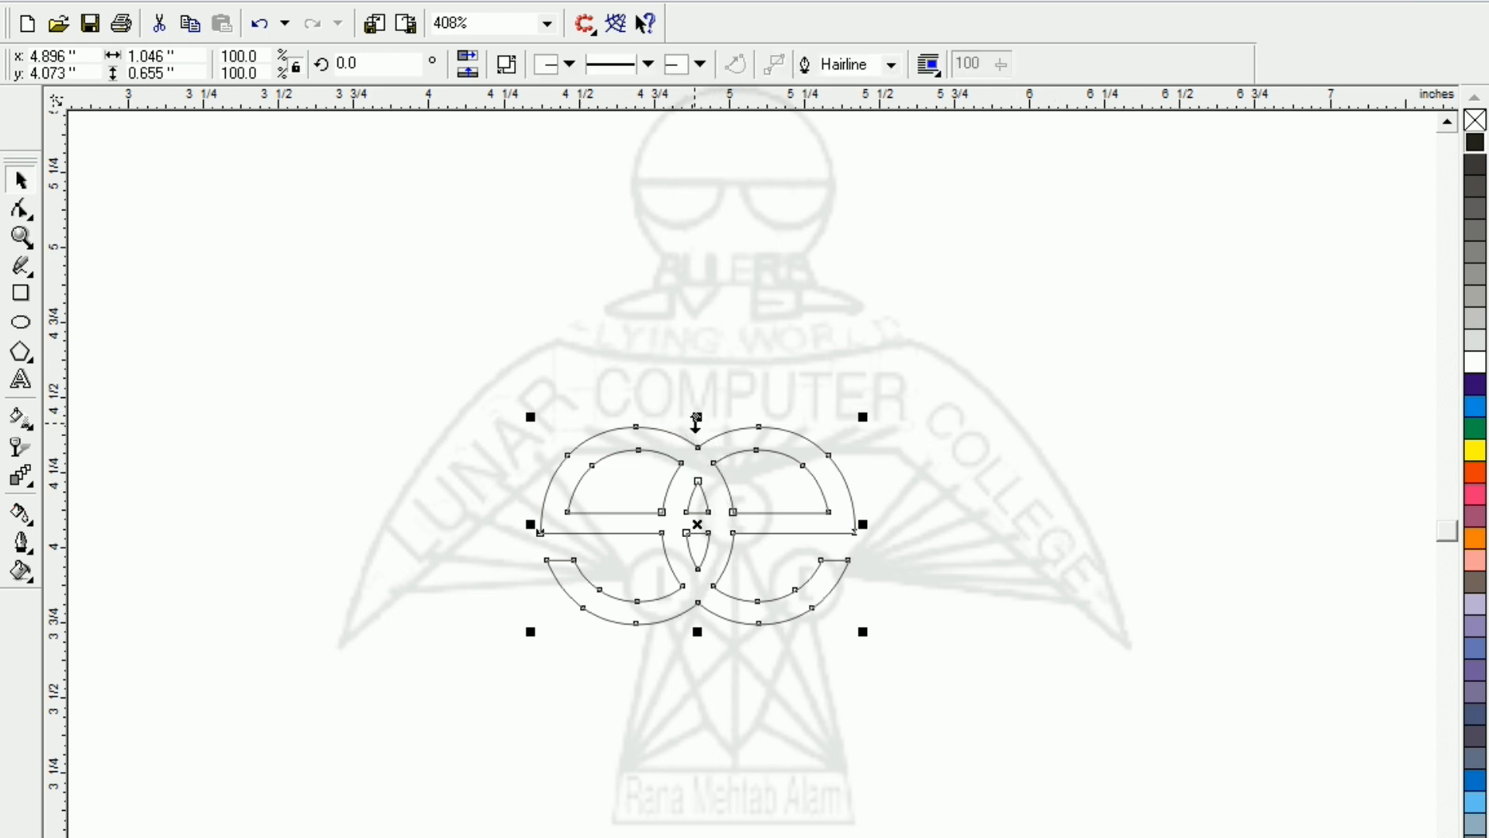
# Step: Create a vertically mirrored copy of the double-e shape below it and nudge it up 0.3 inch to overlap
pyautogui.moveTo(697, 416); pyautogui.dragTo(700, 674)
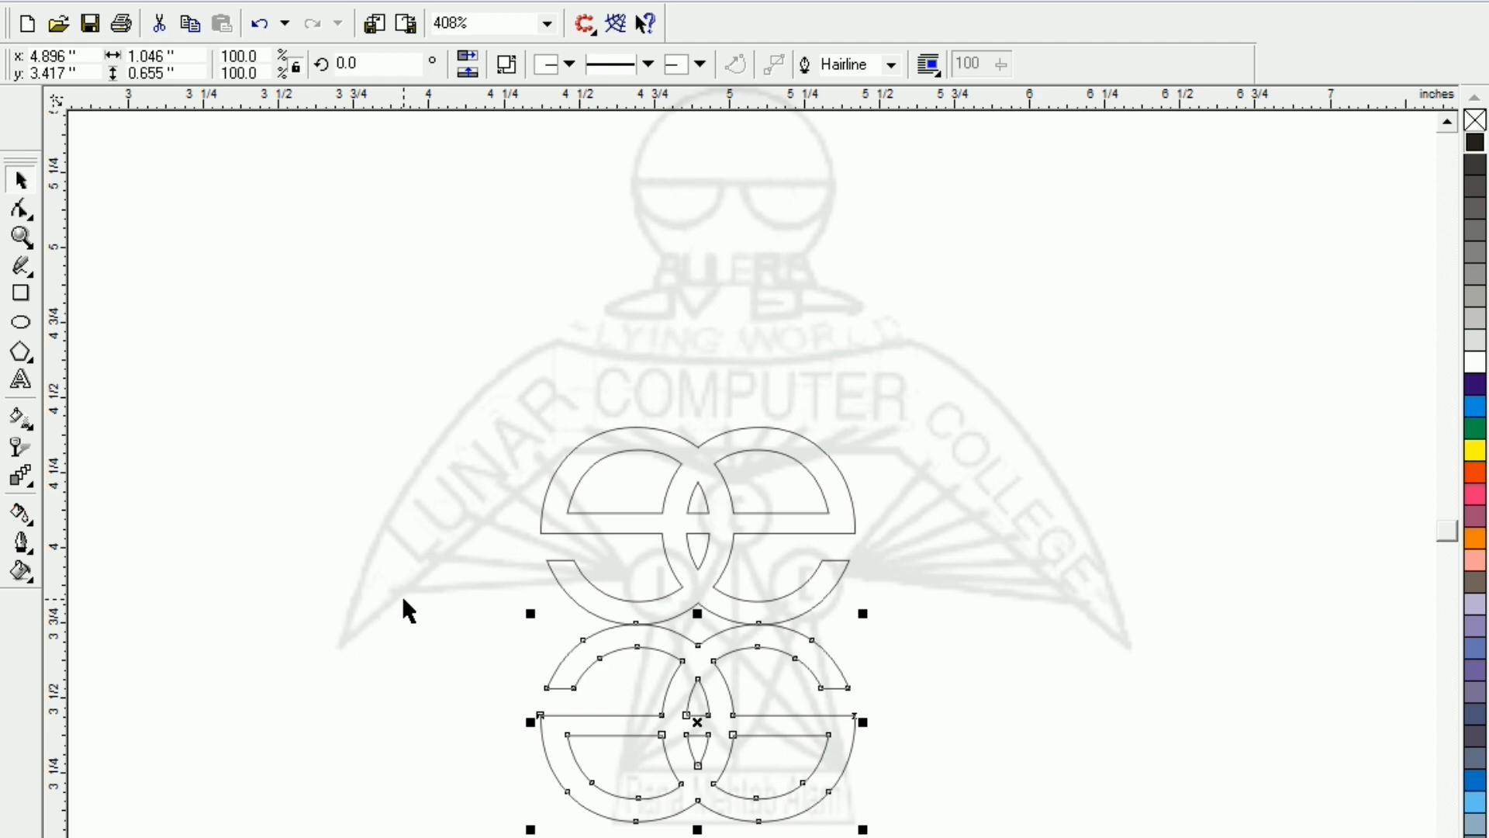
pyautogui.press('Up')
pyautogui.press('Up')
pyautogui.press('Up')
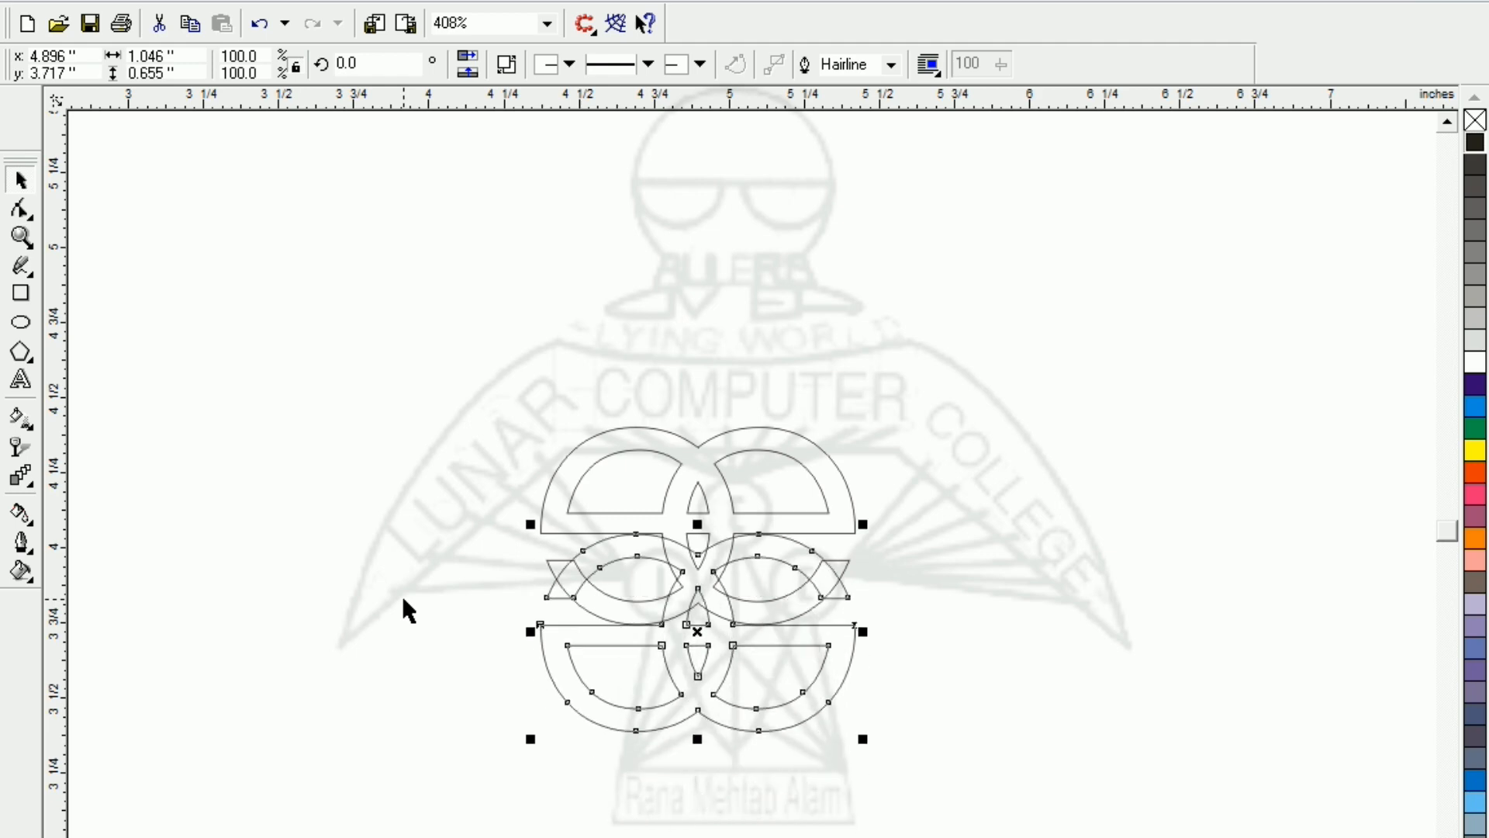
pyautogui.press('Up')
pyautogui.press('Down')
pyautogui.press('Escape')
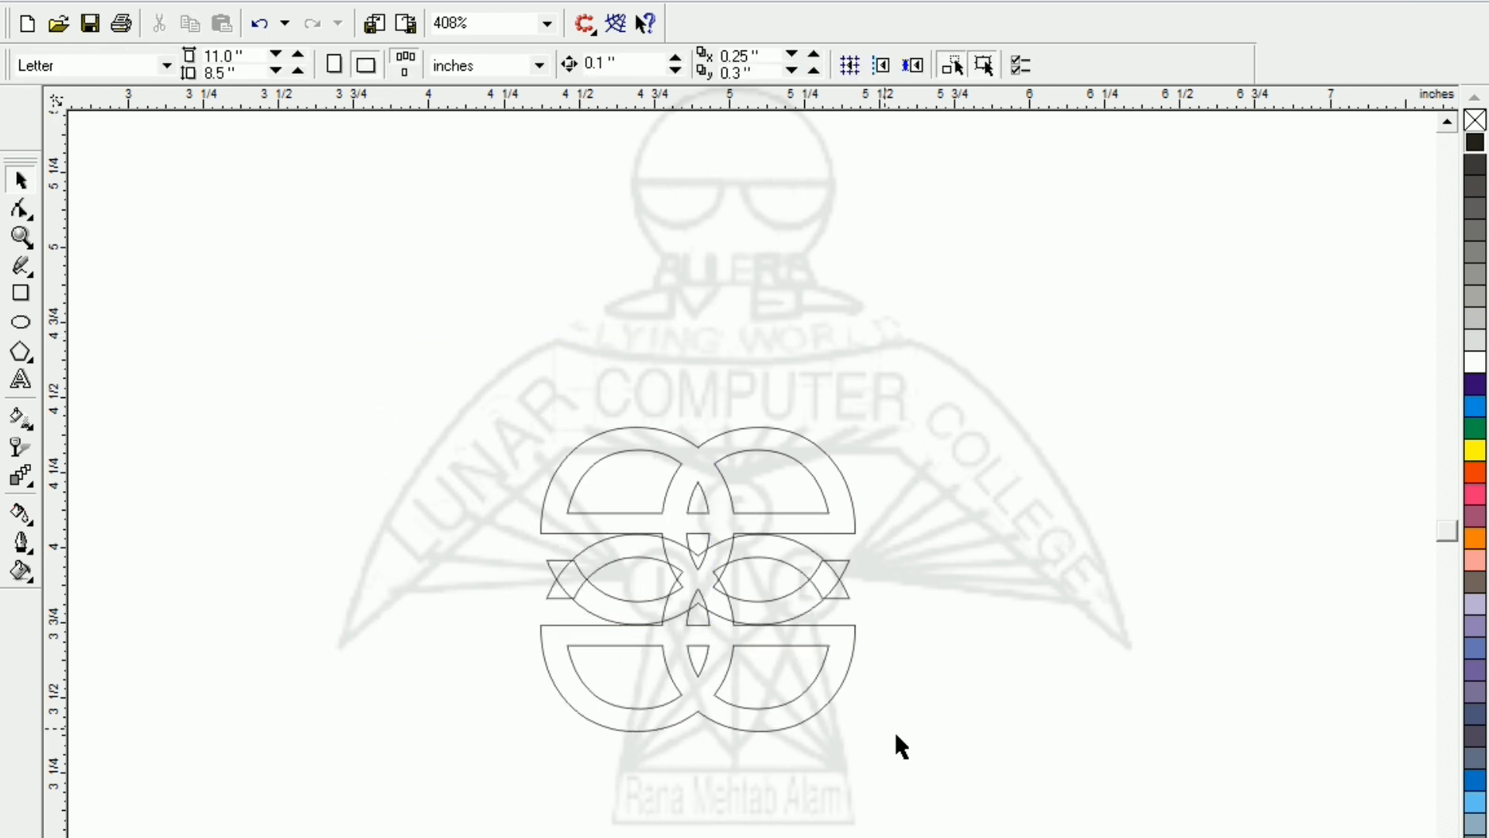
# Step: Weld the upper and lower double-e shapes into one motif
pyautogui.moveTo(386, 336); pyautogui.dragTo(989, 797)
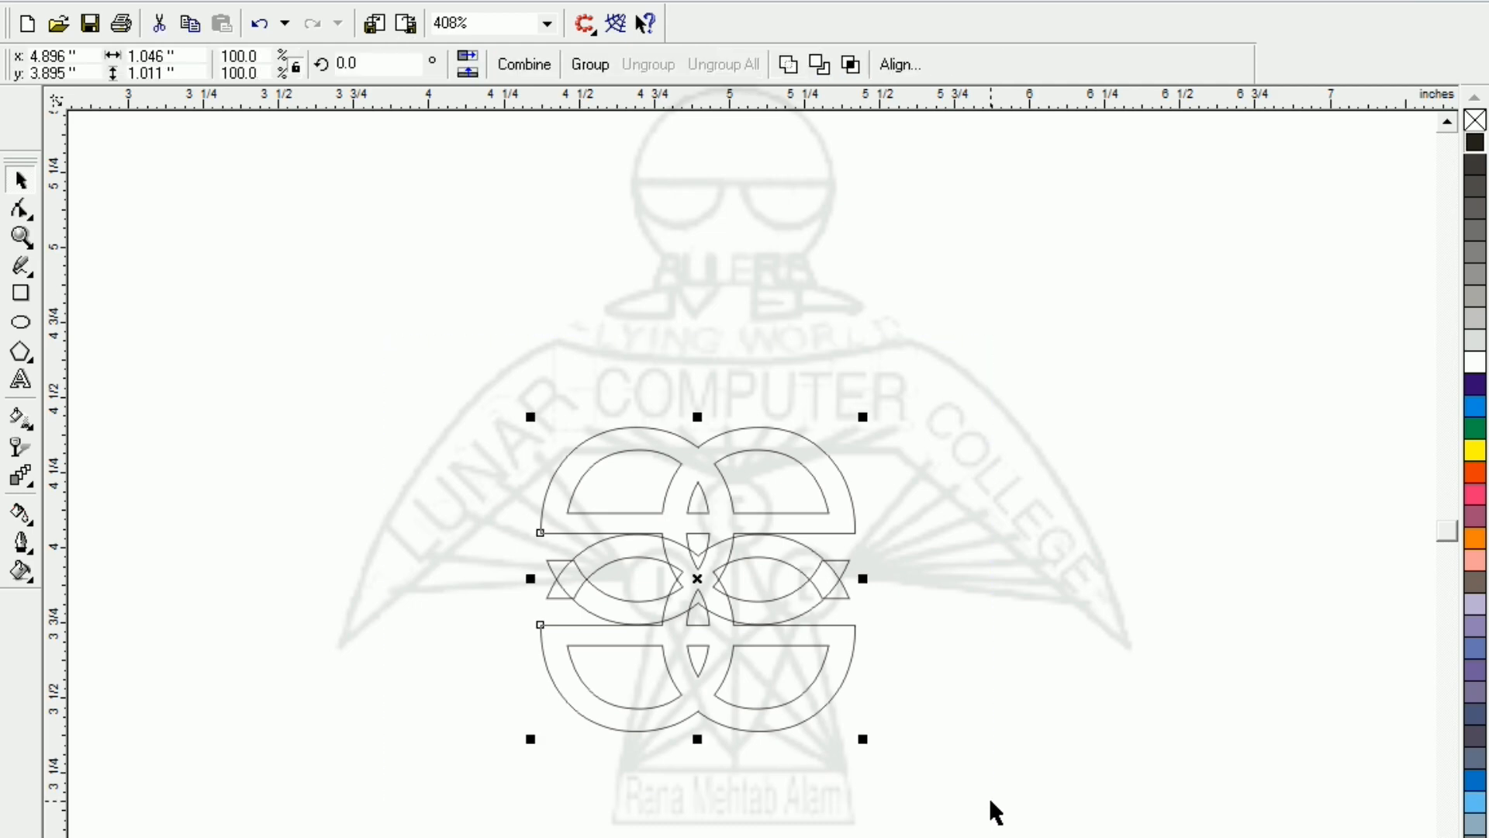
pyautogui.click(788, 64)
pyautogui.click(388, 373)
pyautogui.click(681, 593)
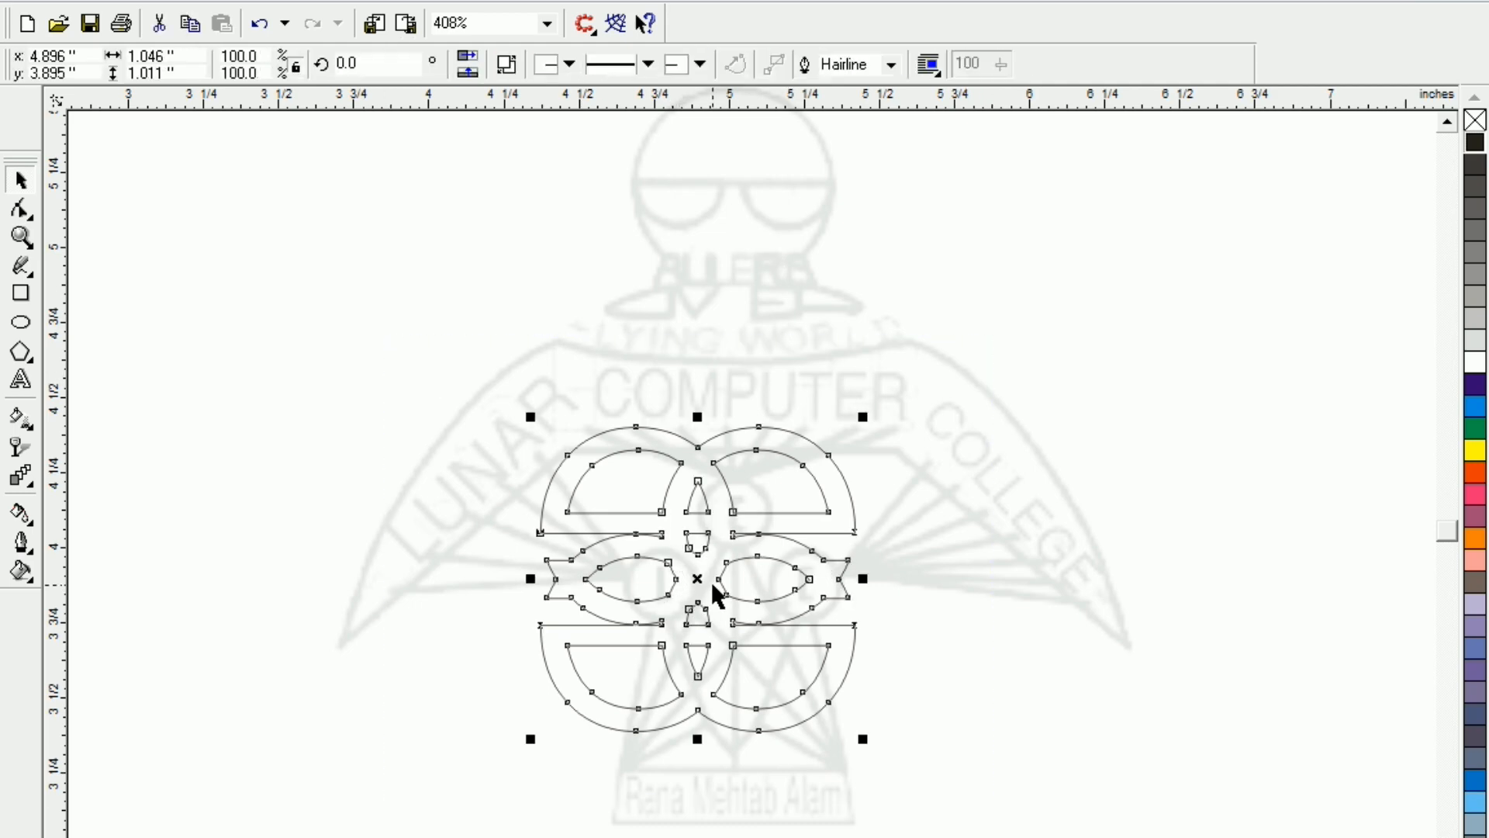
# Step: Place a slightly overlapping copy of the motif about 1 inch to the right and repeat the duplication to form a row of eight
pyautogui.moveTo(706, 583); pyautogui.dragTo(748, 585)
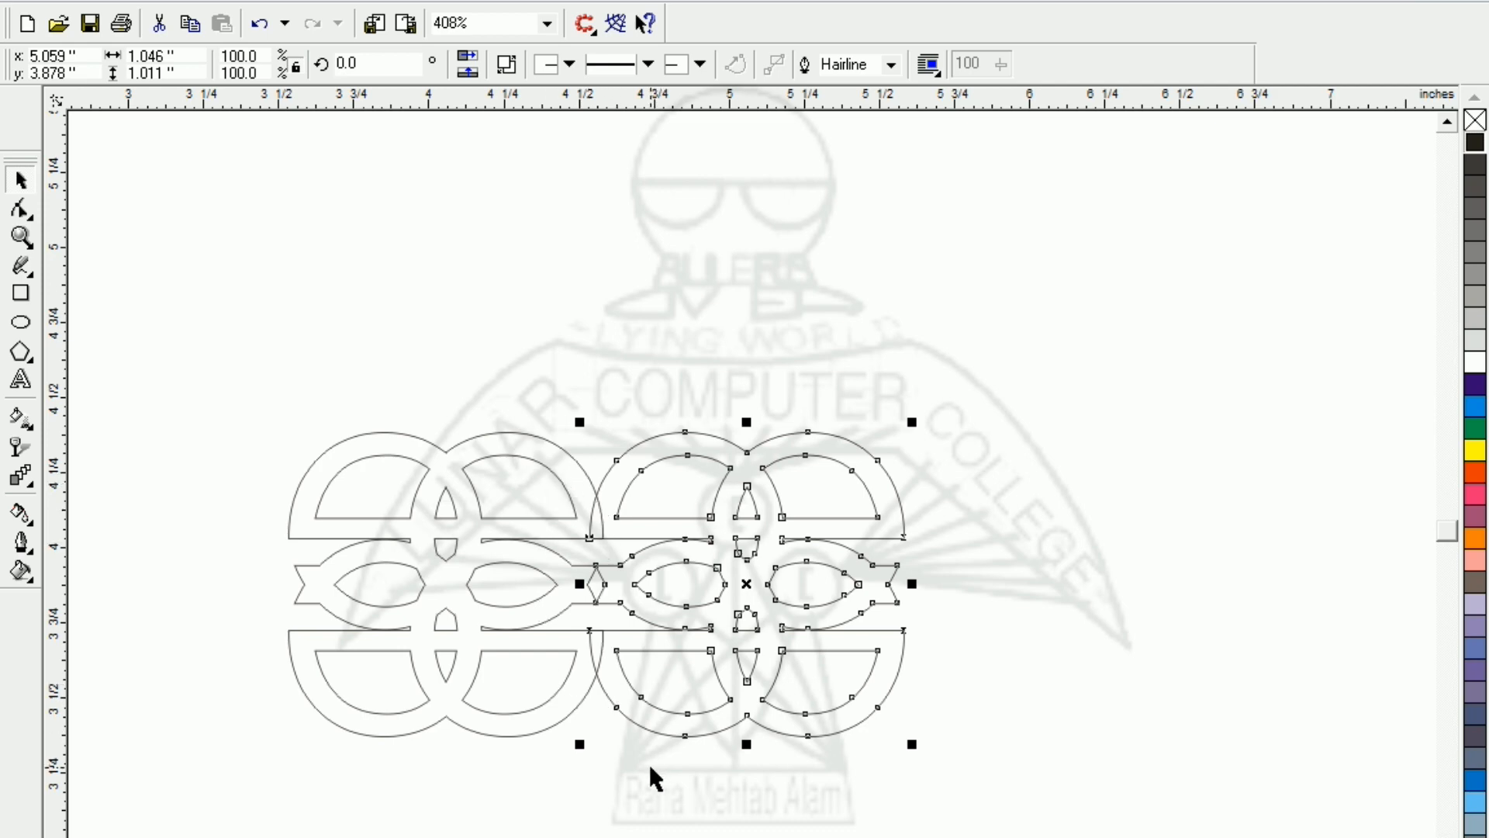
pyautogui.hotkey('ctrl', 'r')
pyautogui.hotkey('ctrl', 'r')
pyautogui.hotkey('ctrl', 'r')
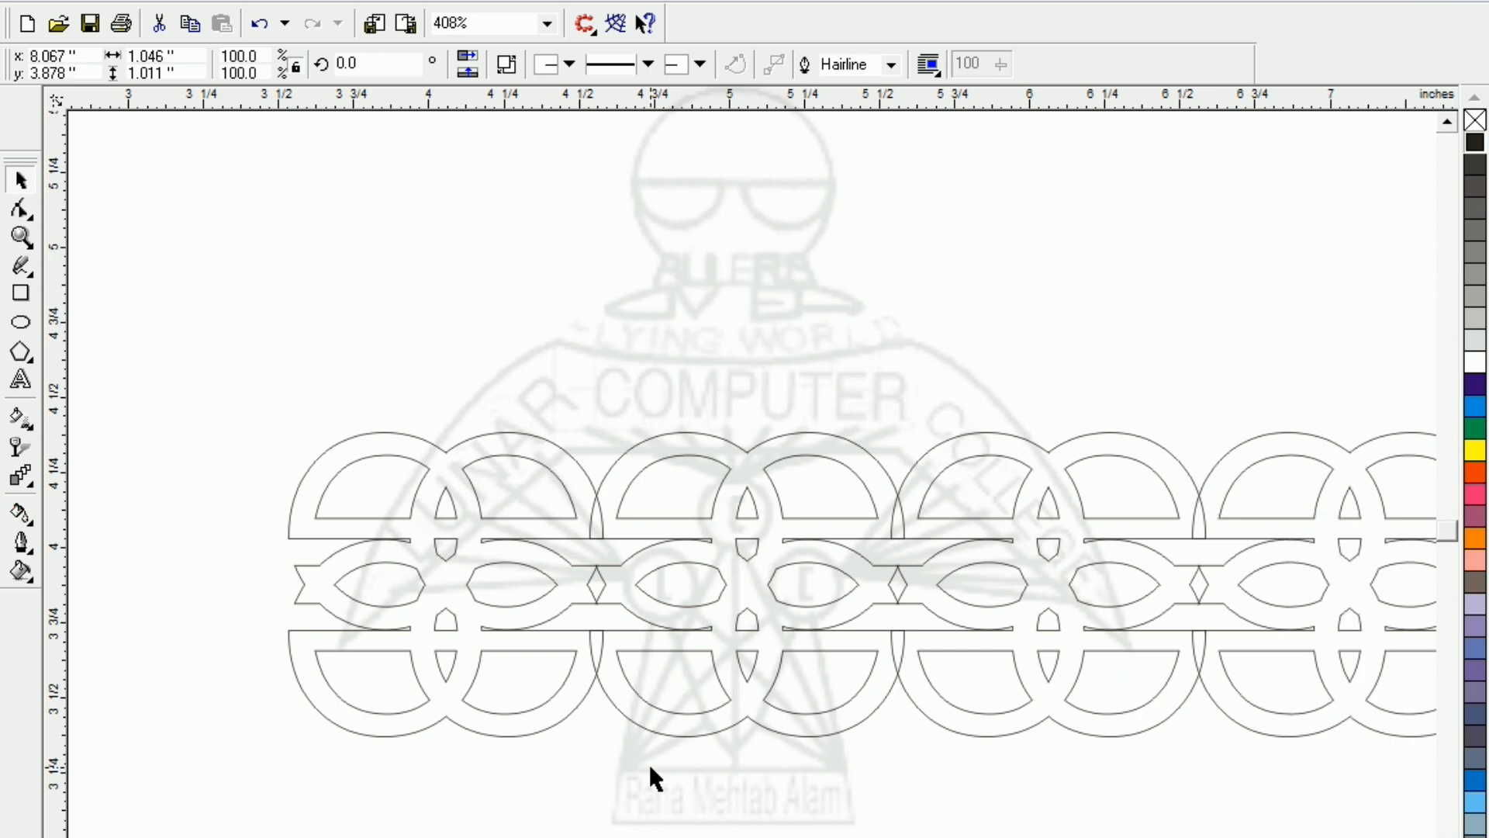
pyautogui.press('F3')
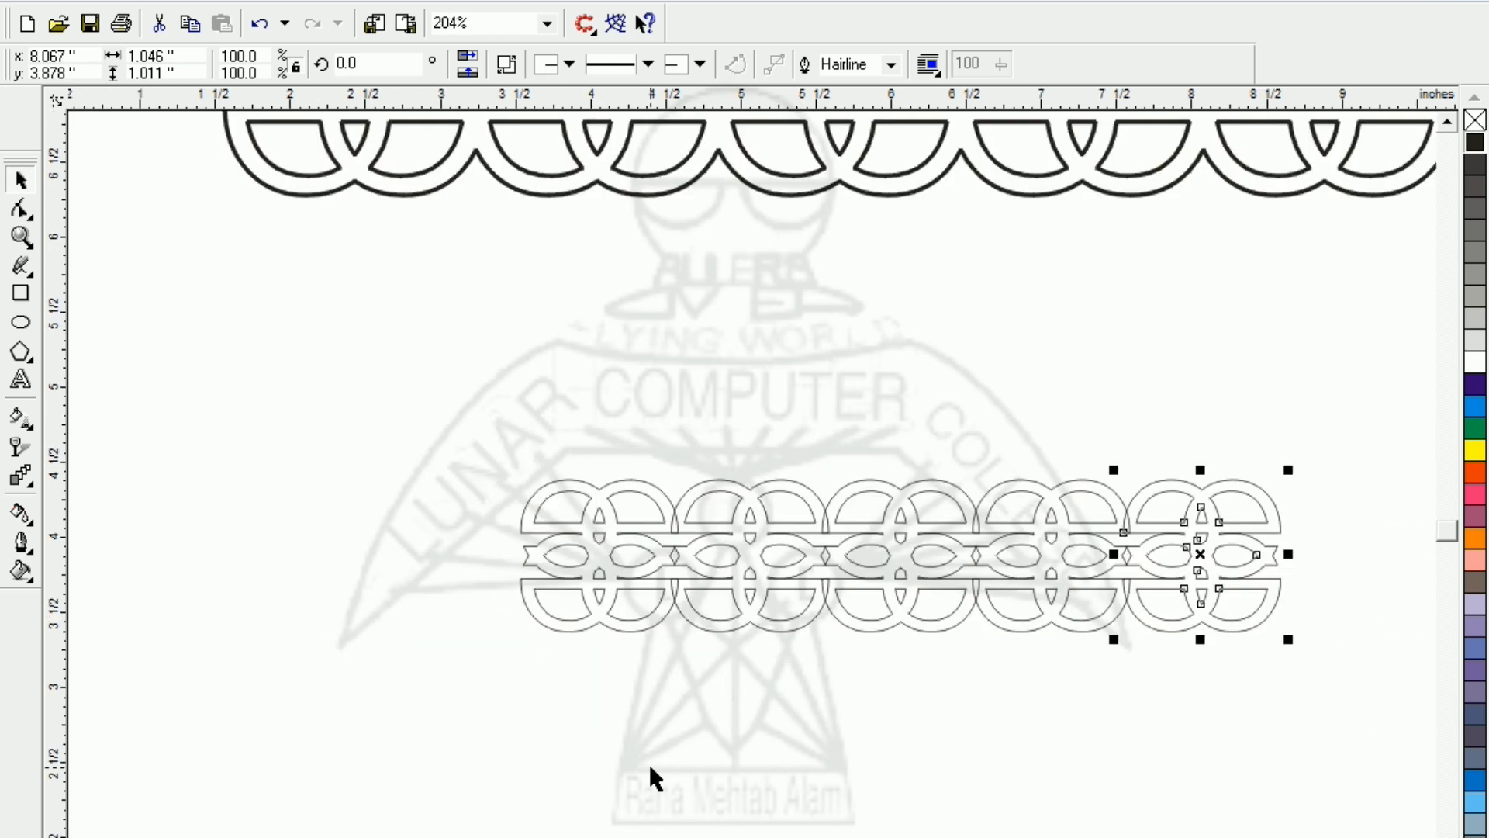
pyautogui.press('F3')
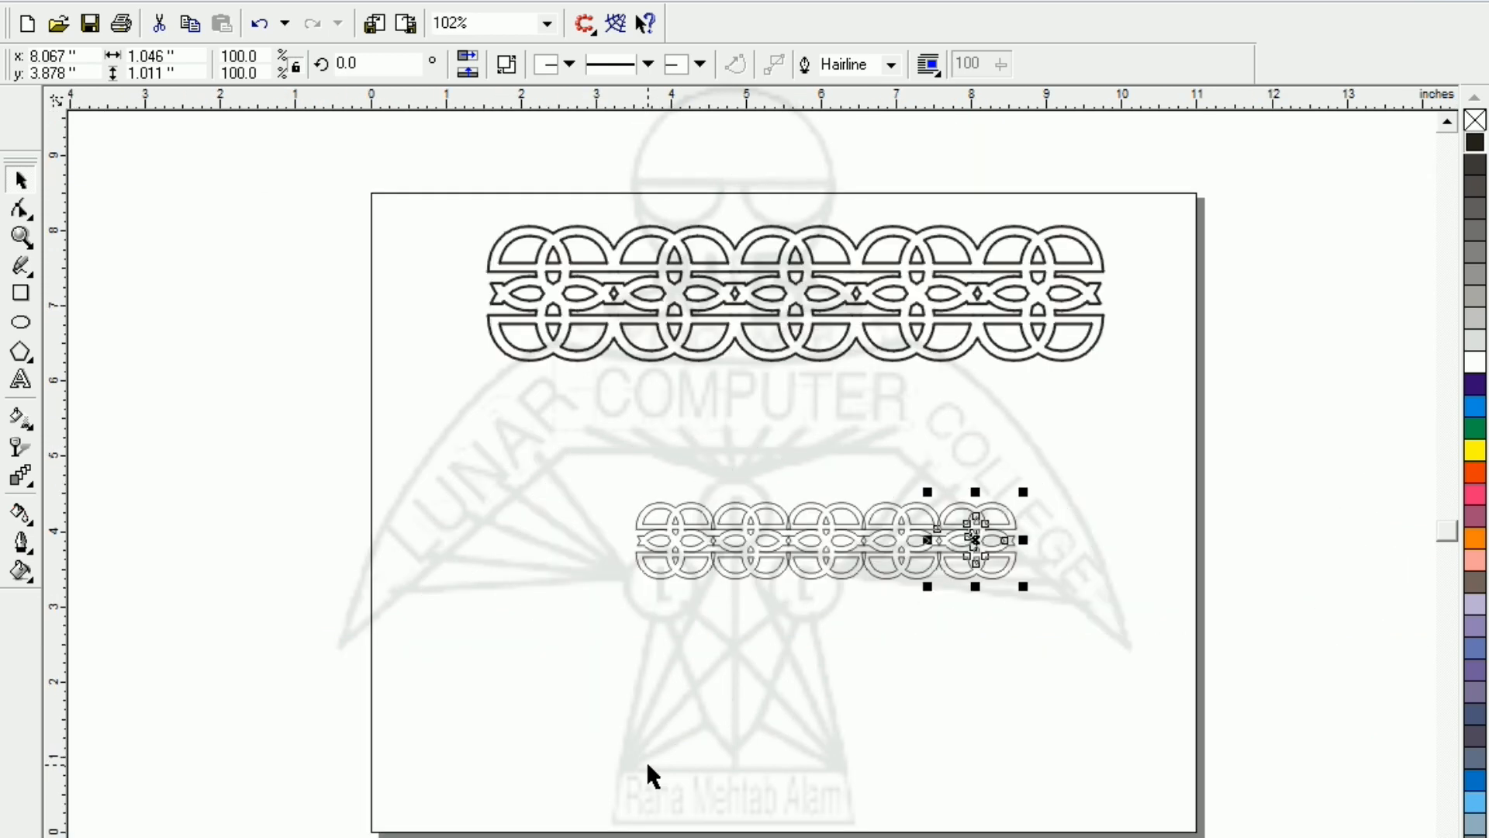
pyautogui.hotkey('ctrl', 'r')
pyautogui.hotkey('ctrl', 'r')
pyautogui.hotkey('ctrl', 'r')
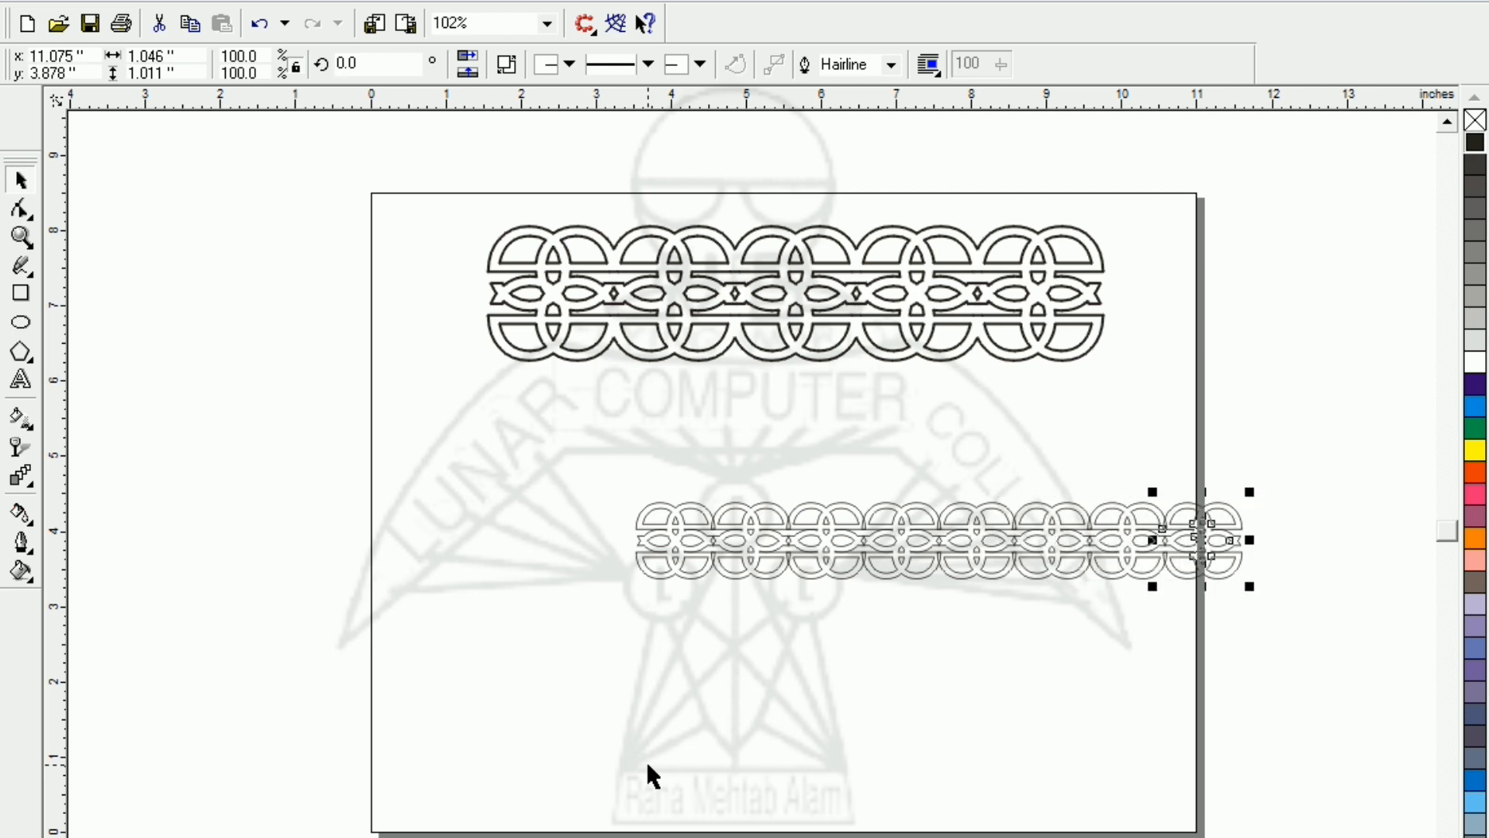
# Step: Move the row of eight motifs left to fit within the page and weld it into one continuous border
pyautogui.click(615, 575)
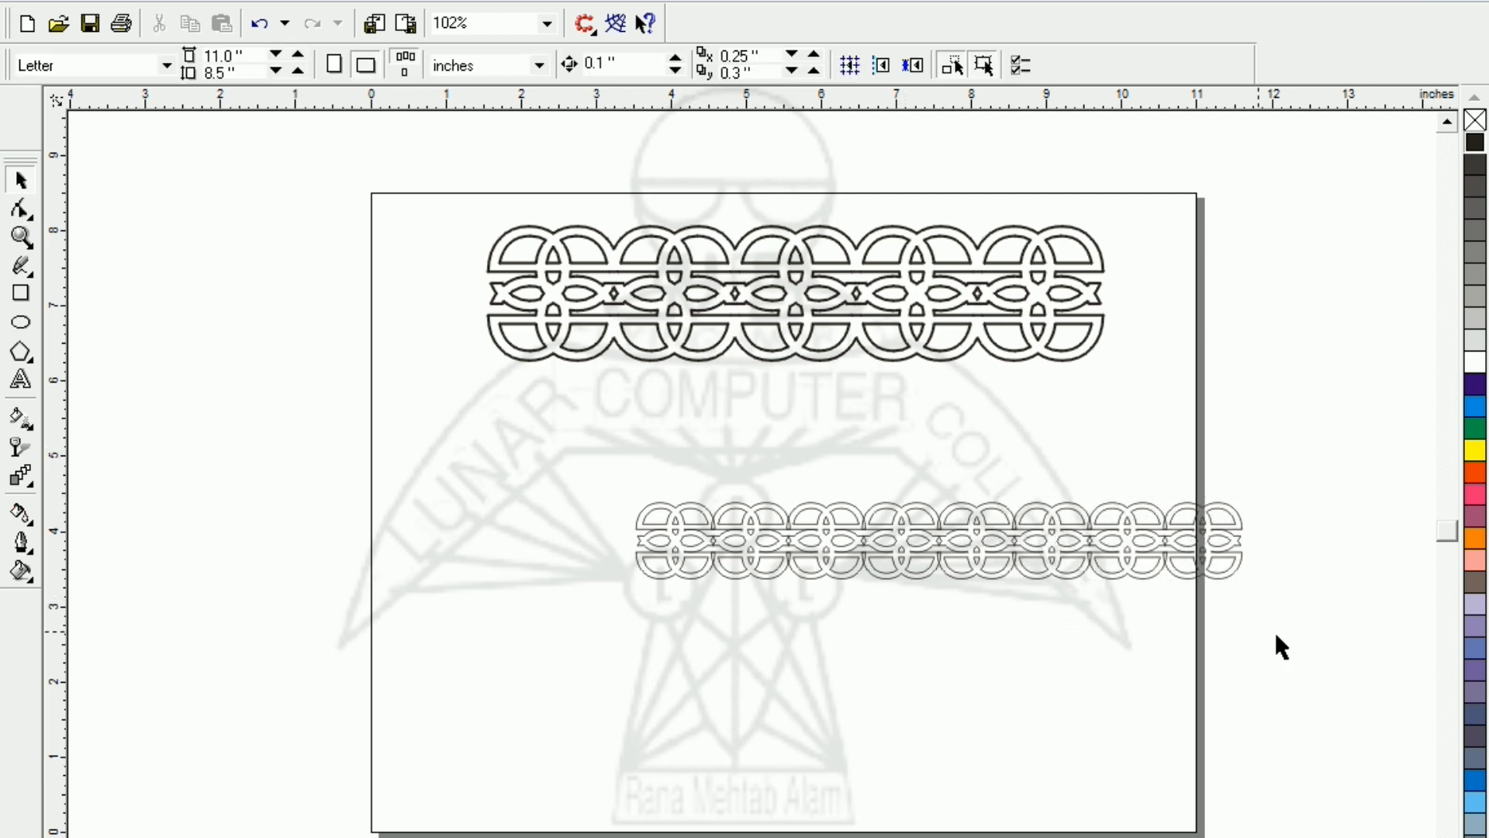
pyautogui.click(1026, 575)
pyautogui.moveTo(937, 542); pyautogui.dragTo(759, 541)
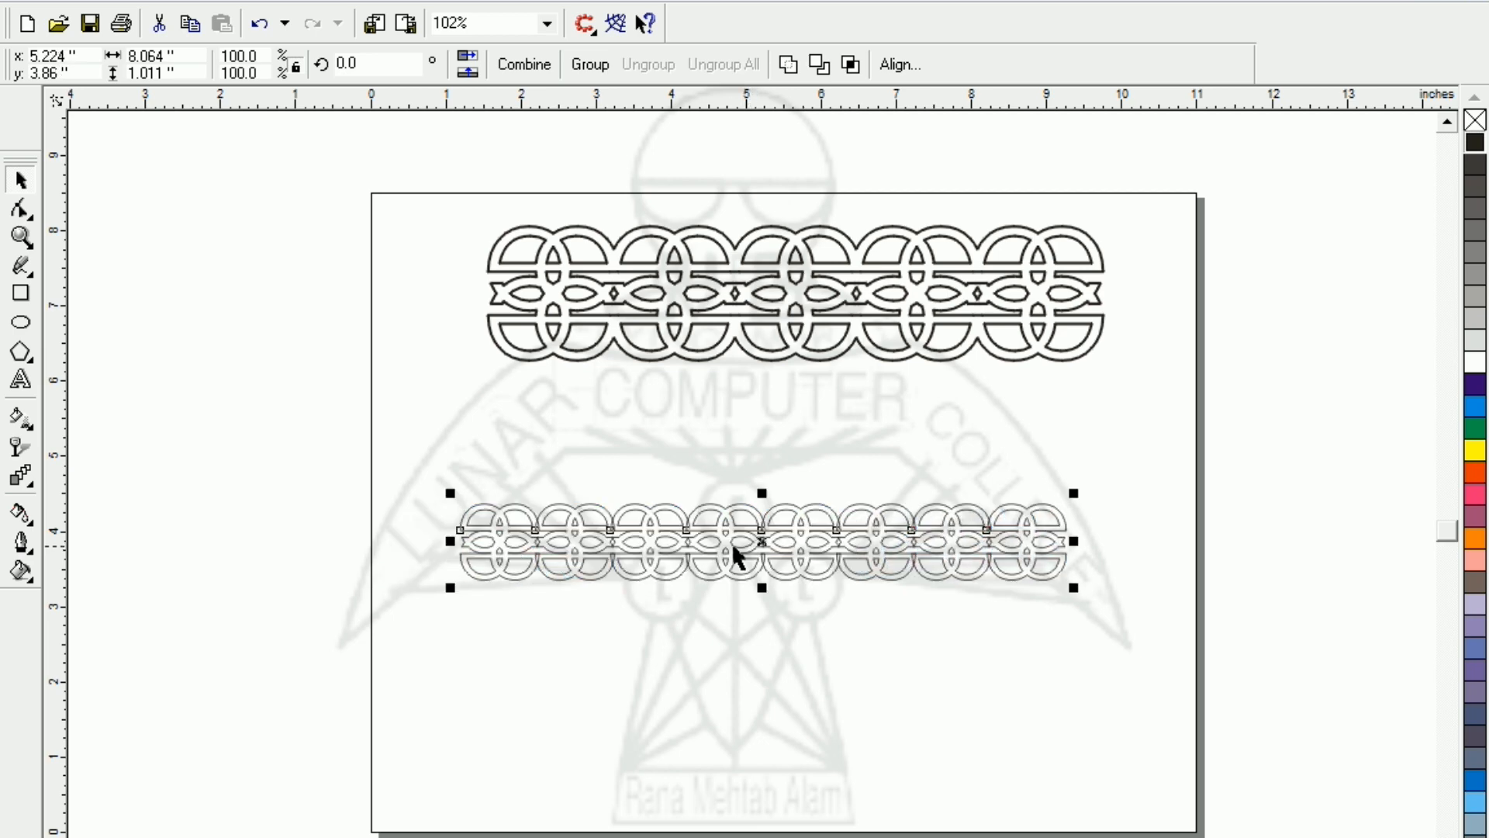
pyautogui.click(800, 65)
pyautogui.click(674, 710)
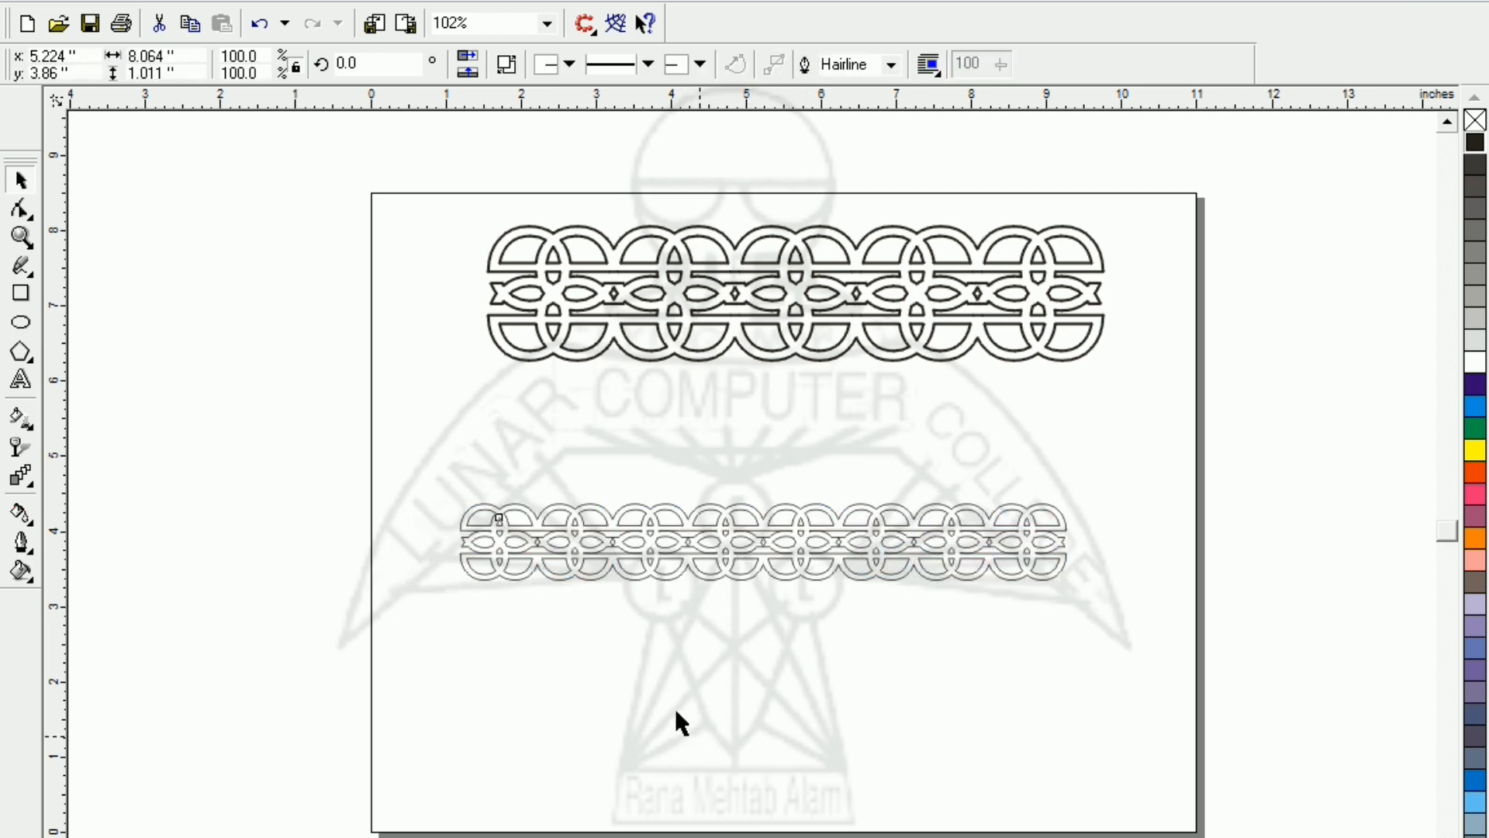
pyautogui.moveTo(927, 670); pyautogui.dragTo(1160, 689)
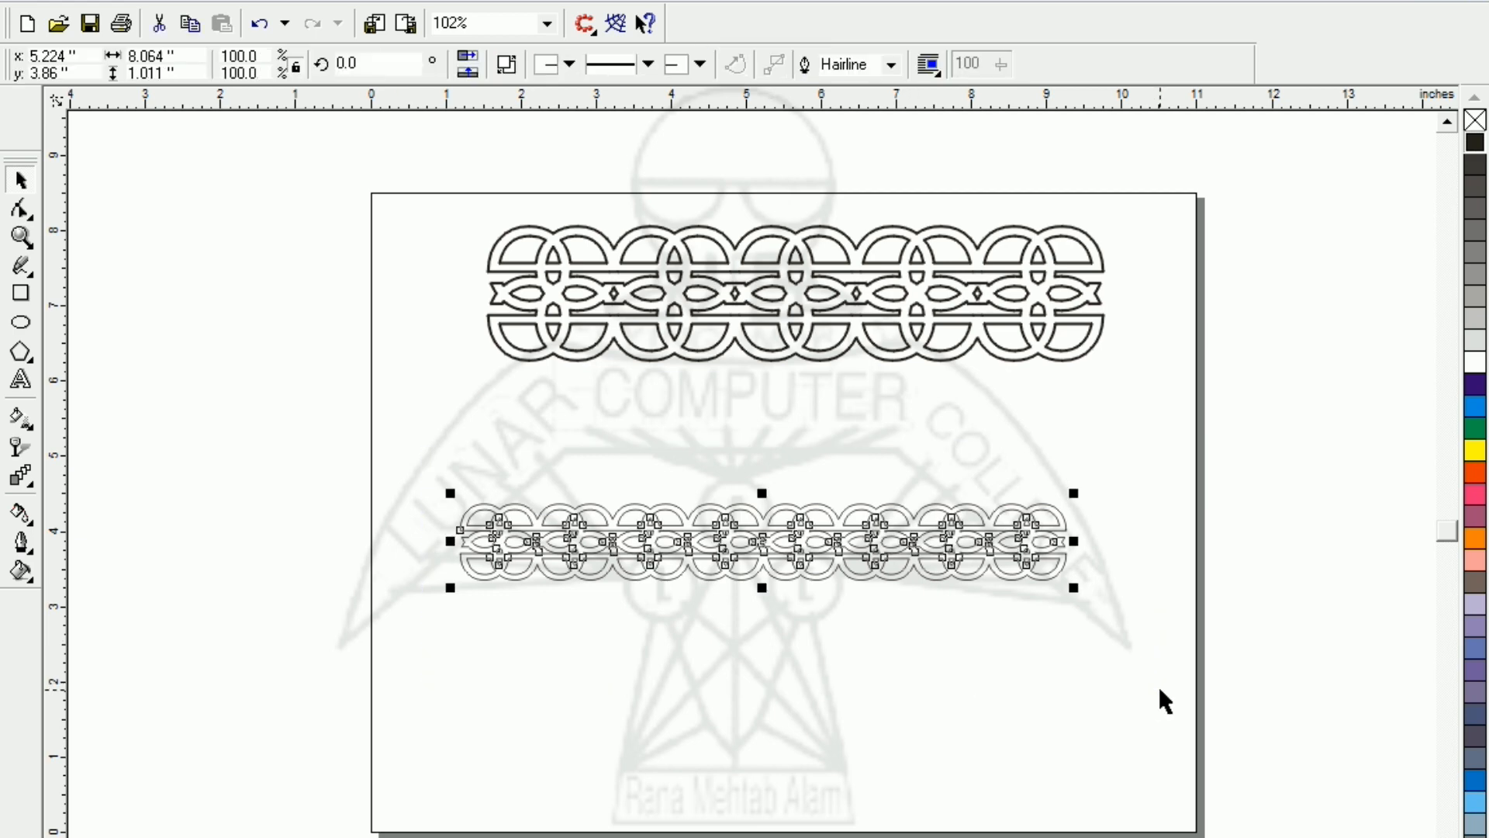
pyautogui.hotkey('shift', 'F2')
pyautogui.click(995, 751)
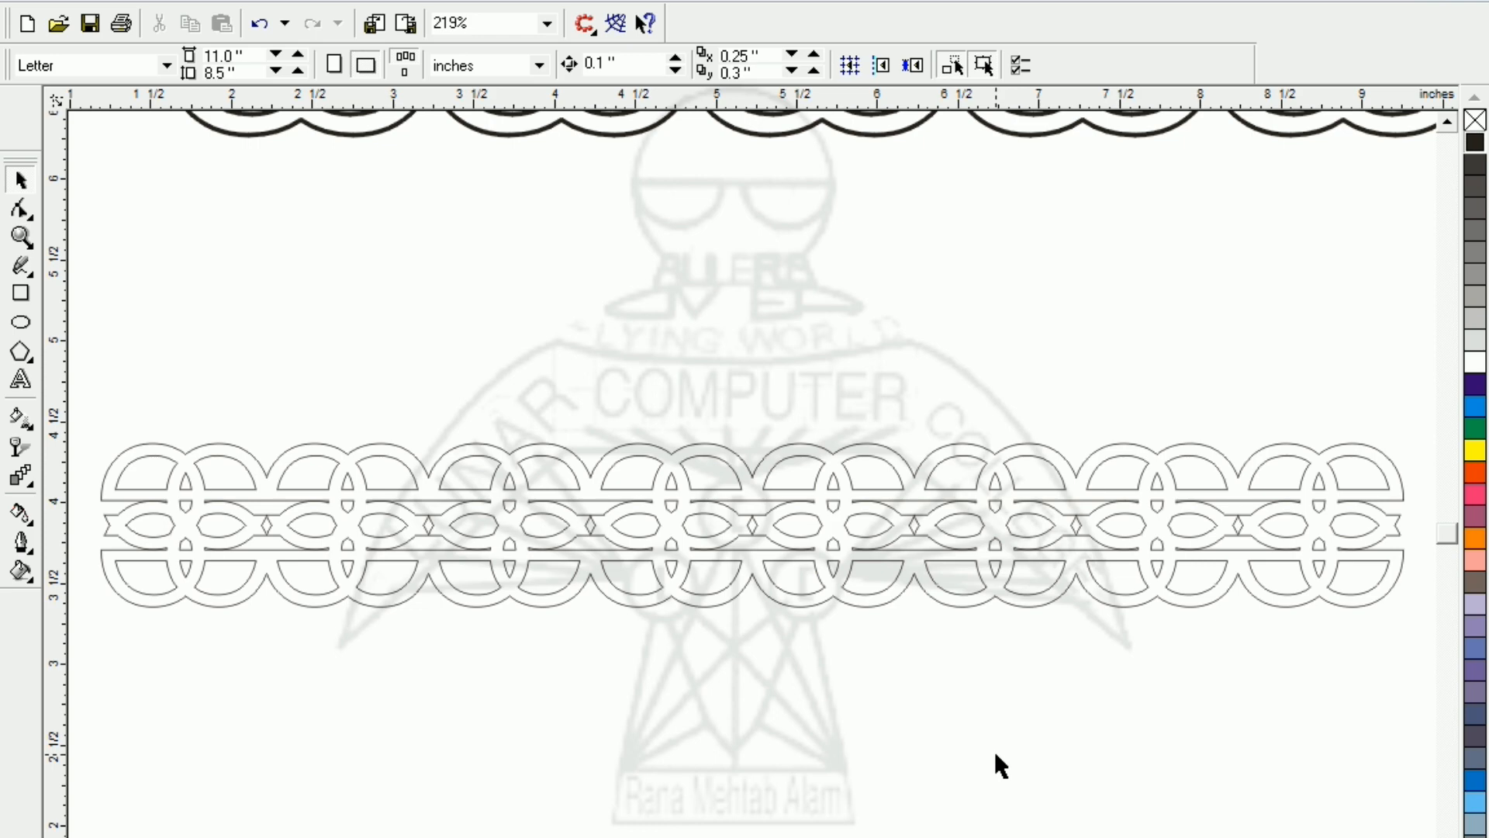
pyautogui.press('F3')
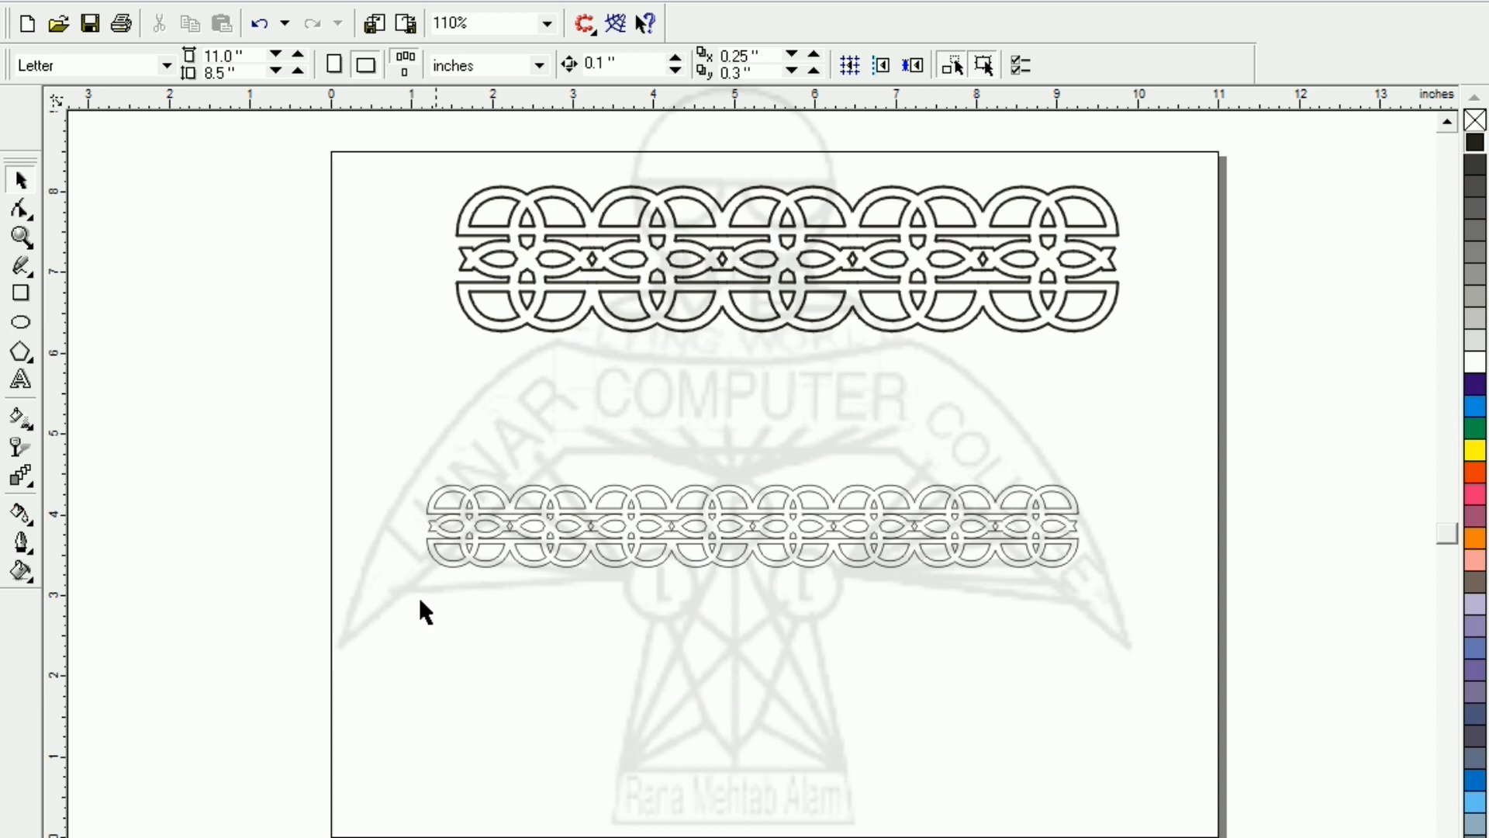
# Step: Set the new border's outline to beveled corners and extended square line caps, with Behind fill and Scale with image enabled
pyautogui.moveTo(1065, 613); pyautogui.dragTo(1147, 653)
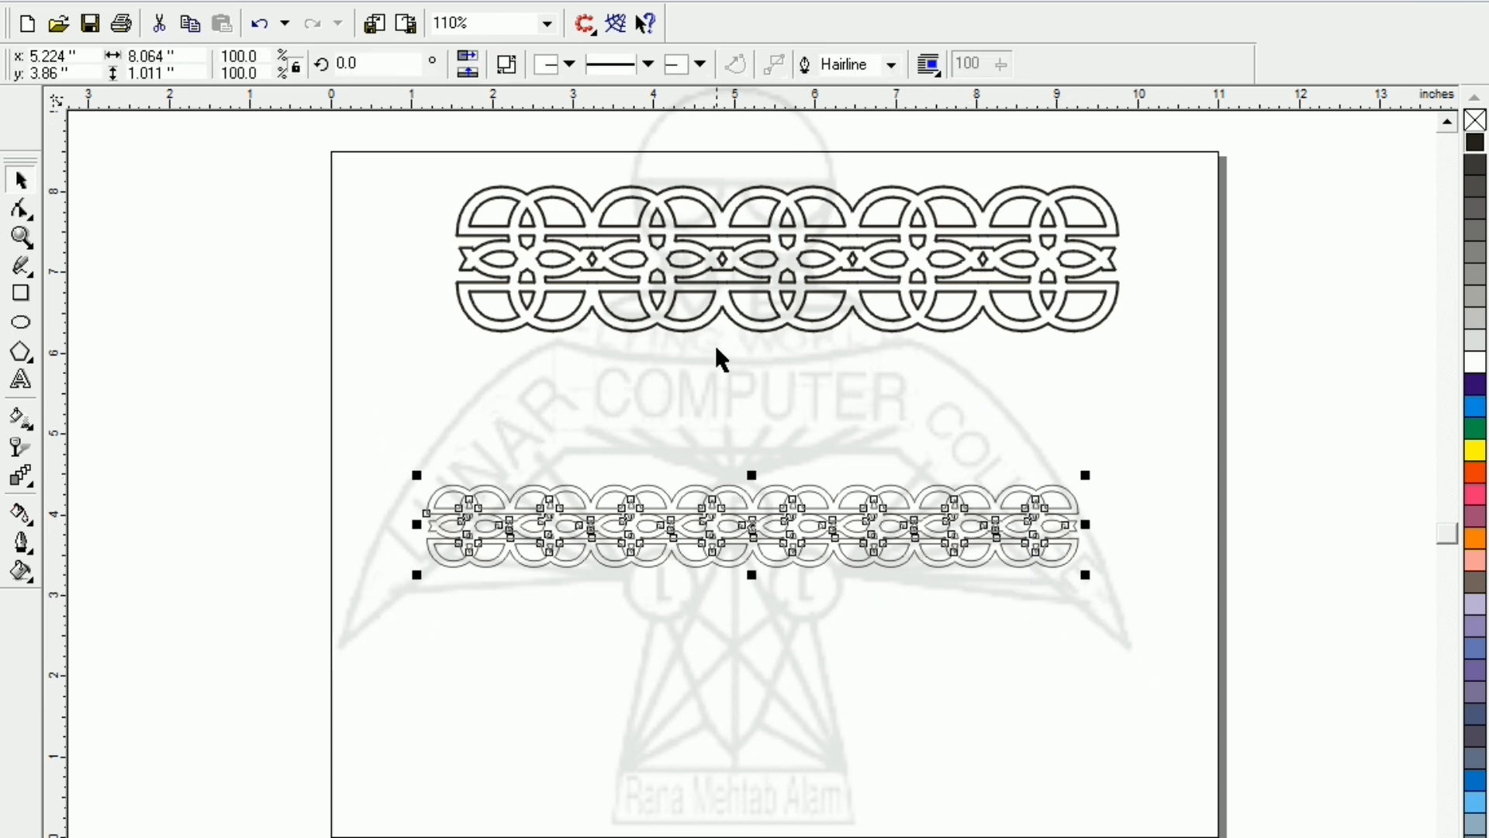
pyautogui.press('F12')
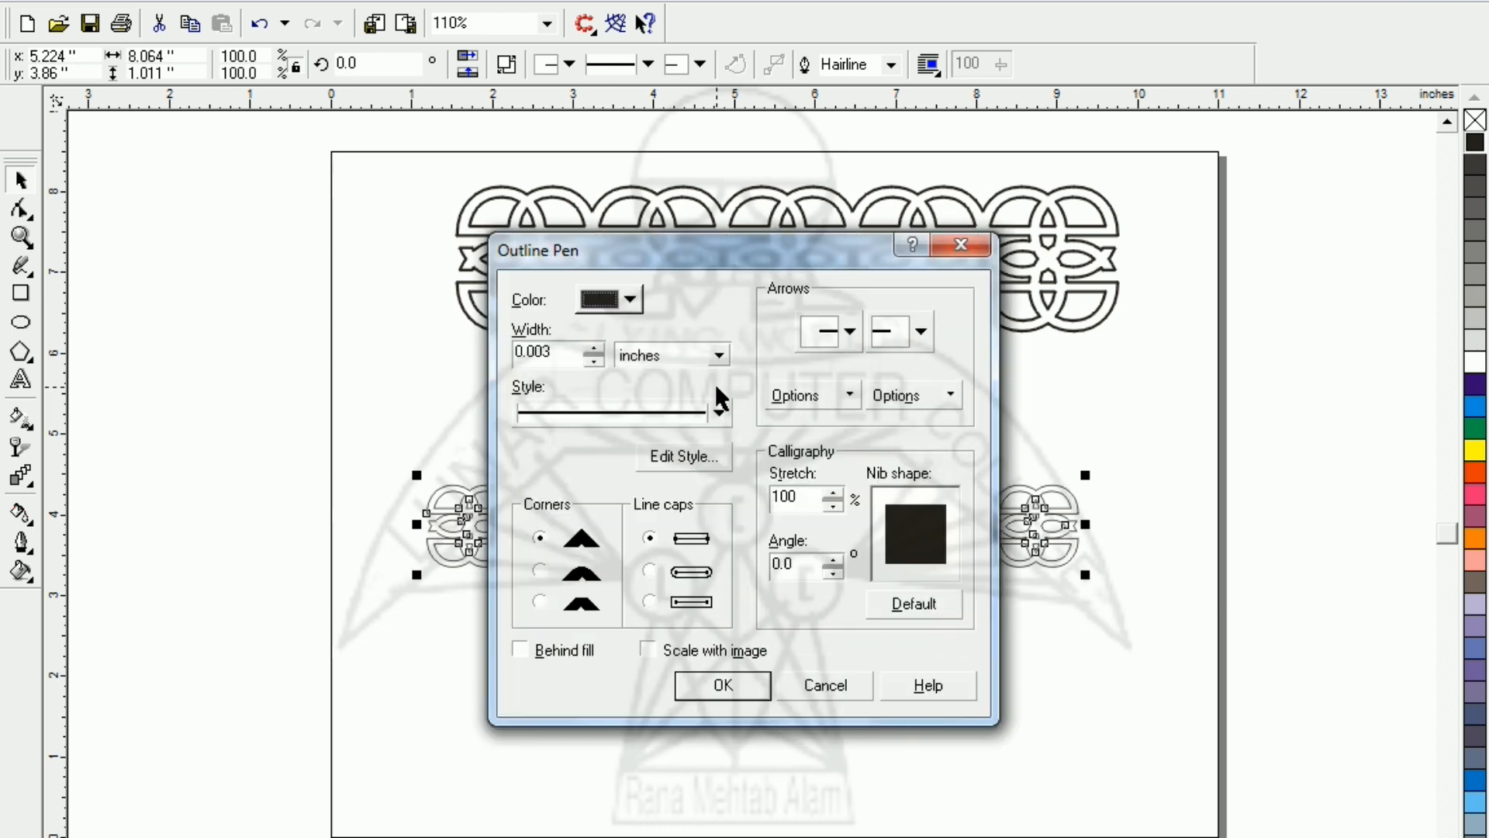
pyautogui.click(541, 604)
pyautogui.click(650, 602)
pyautogui.click(535, 652)
pyautogui.click(654, 658)
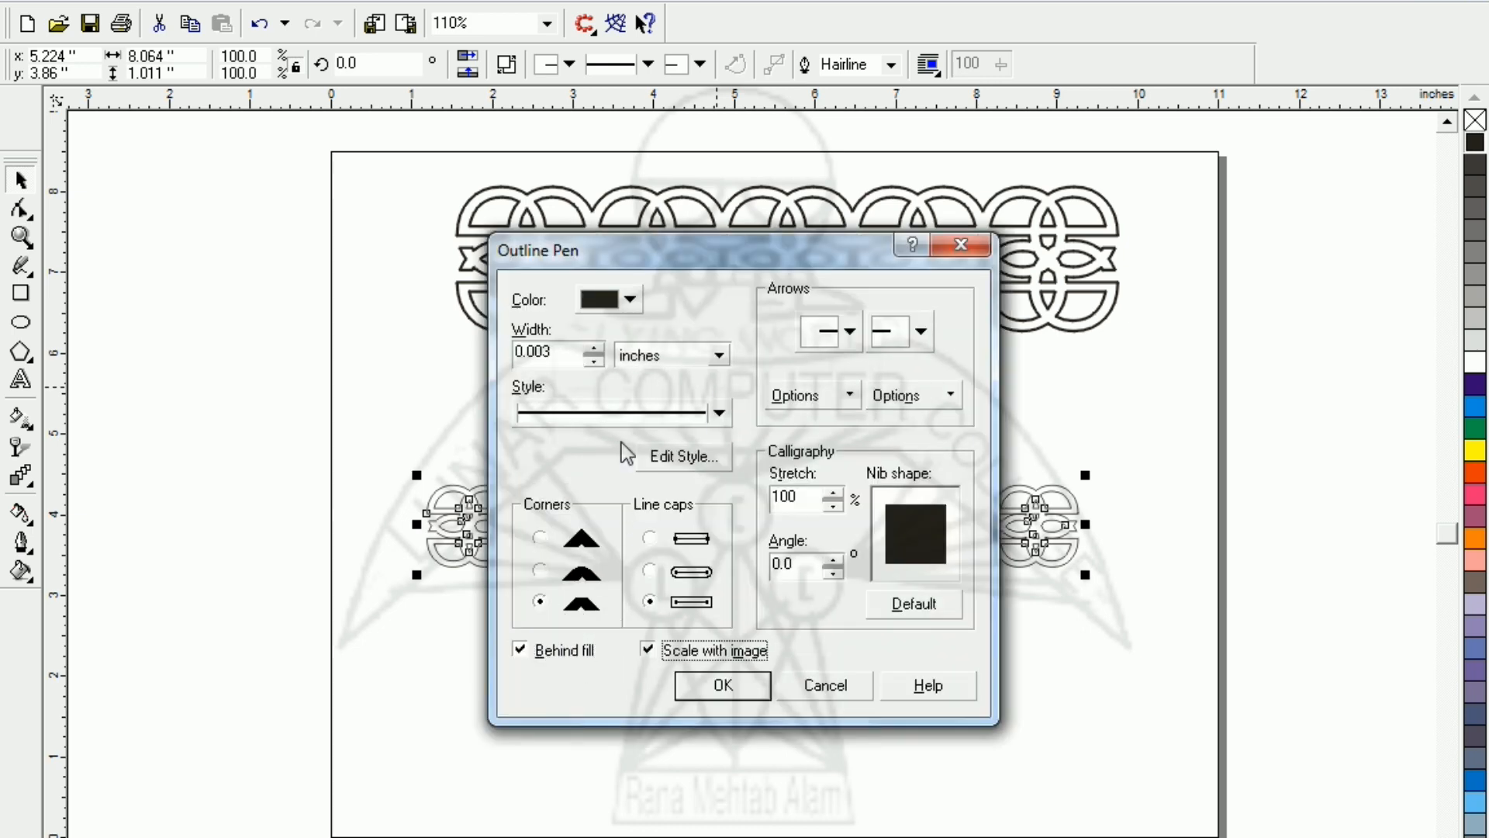
# Step: Set the new border's outline width to 0.023 inches and apply the outline settings
pyautogui.click(595, 351)
pyautogui.click(595, 351)
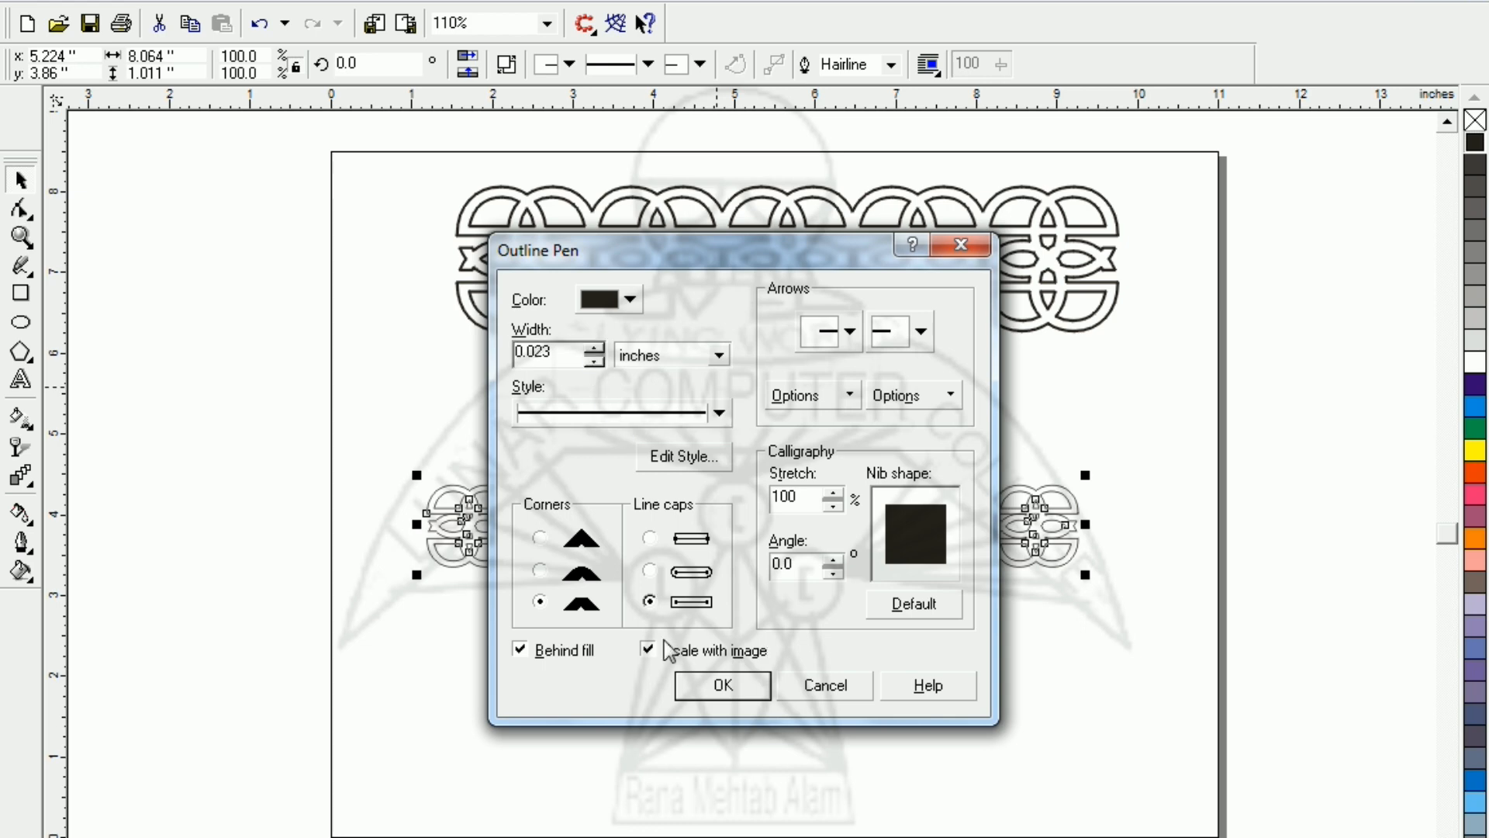
pyautogui.click(722, 685)
pyautogui.click(697, 677)
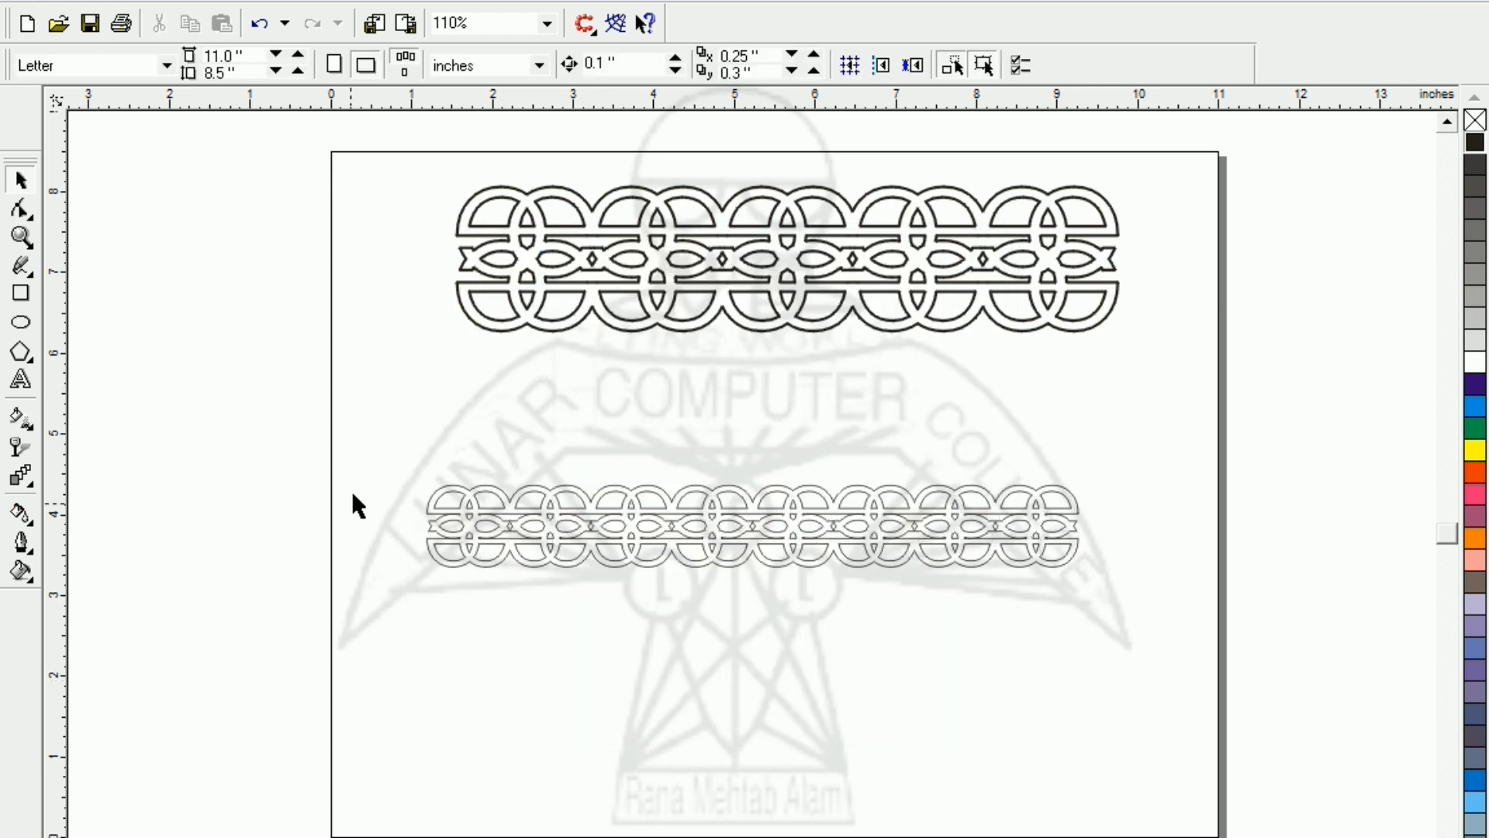
pyautogui.press('Tab')
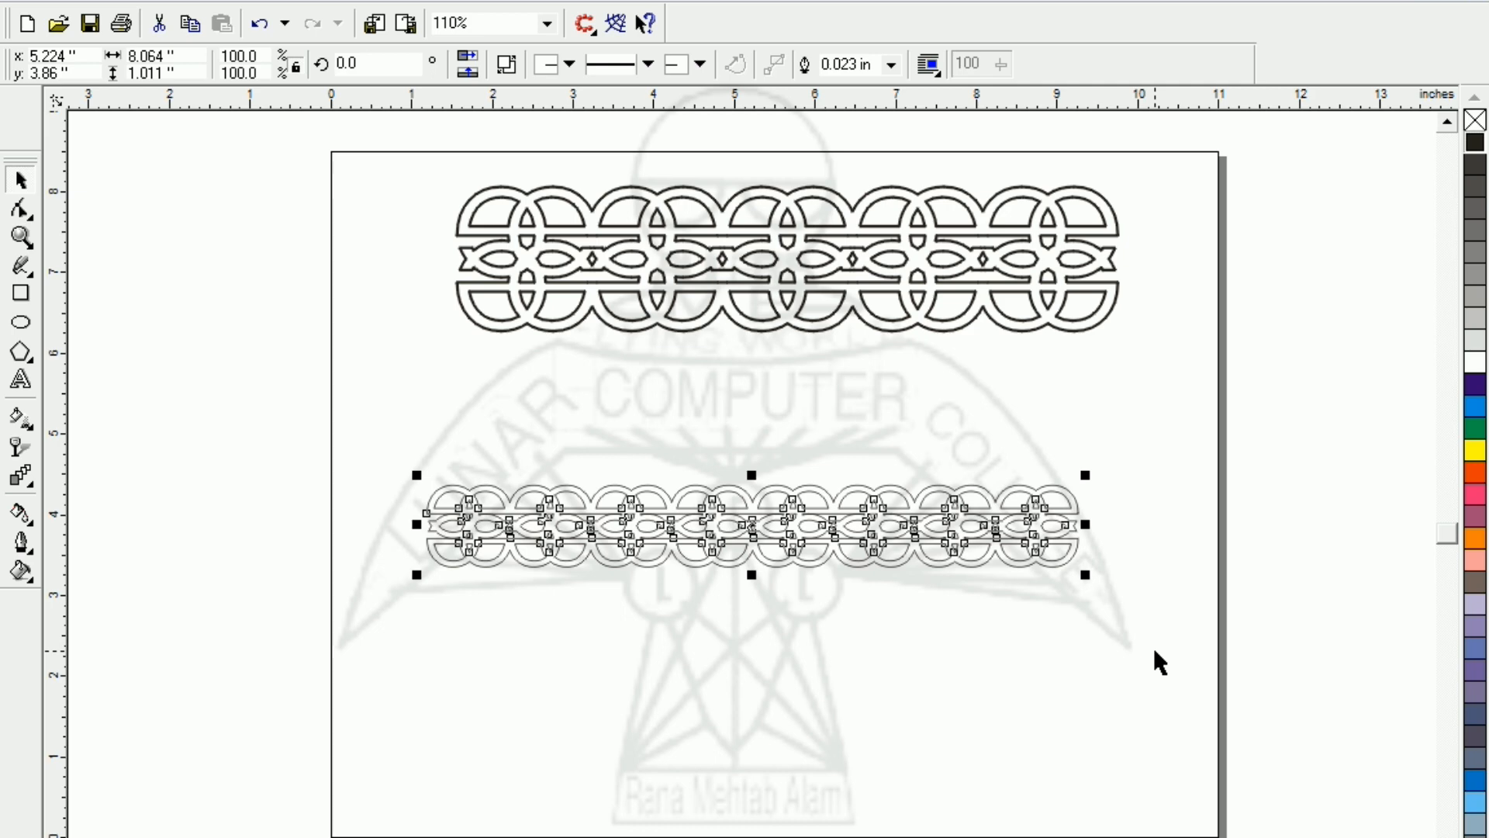
pyautogui.hotkey('shift', 'F2')
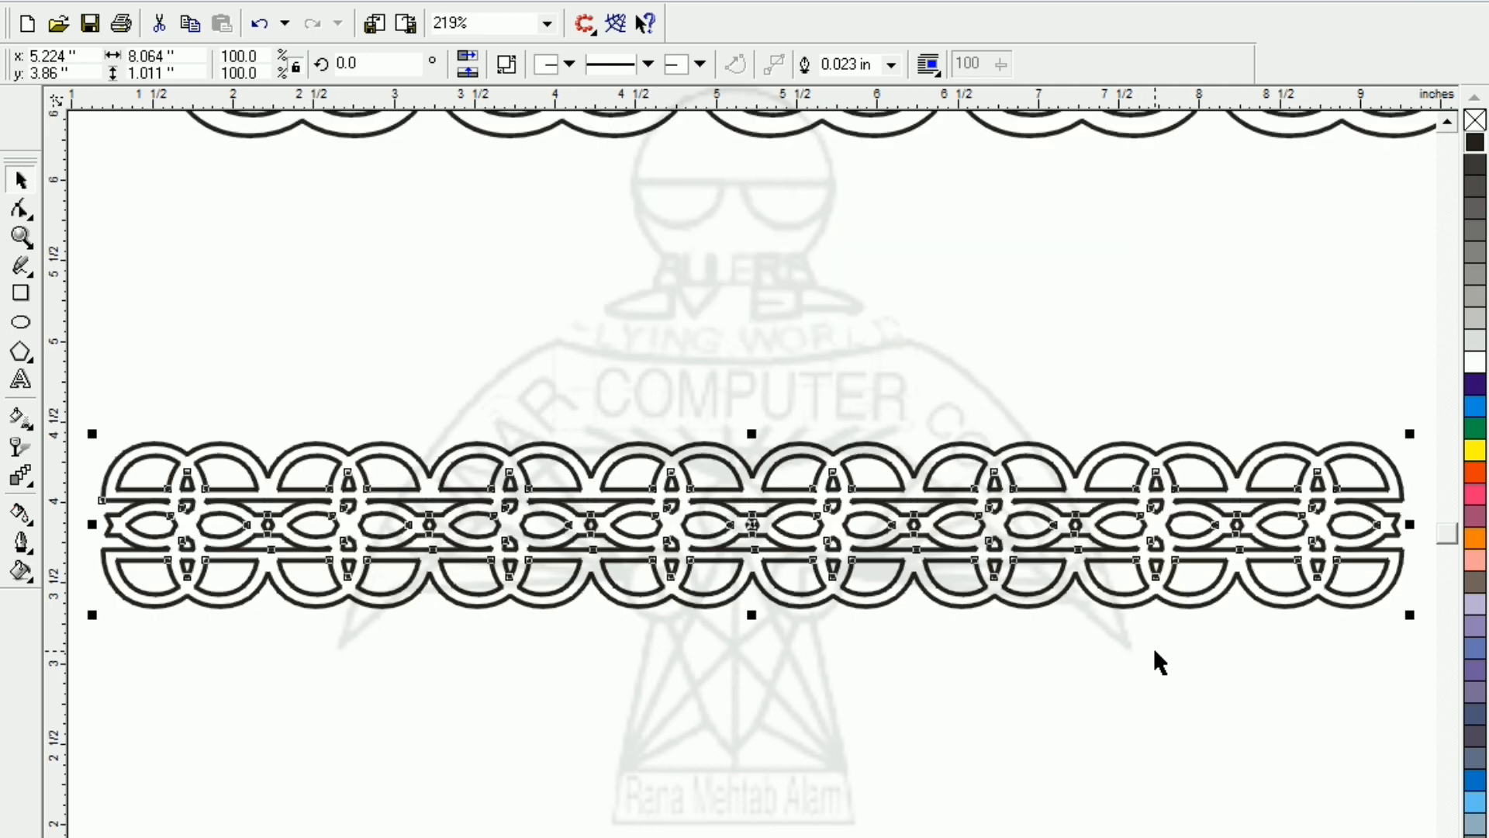
pyautogui.click(1084, 701)
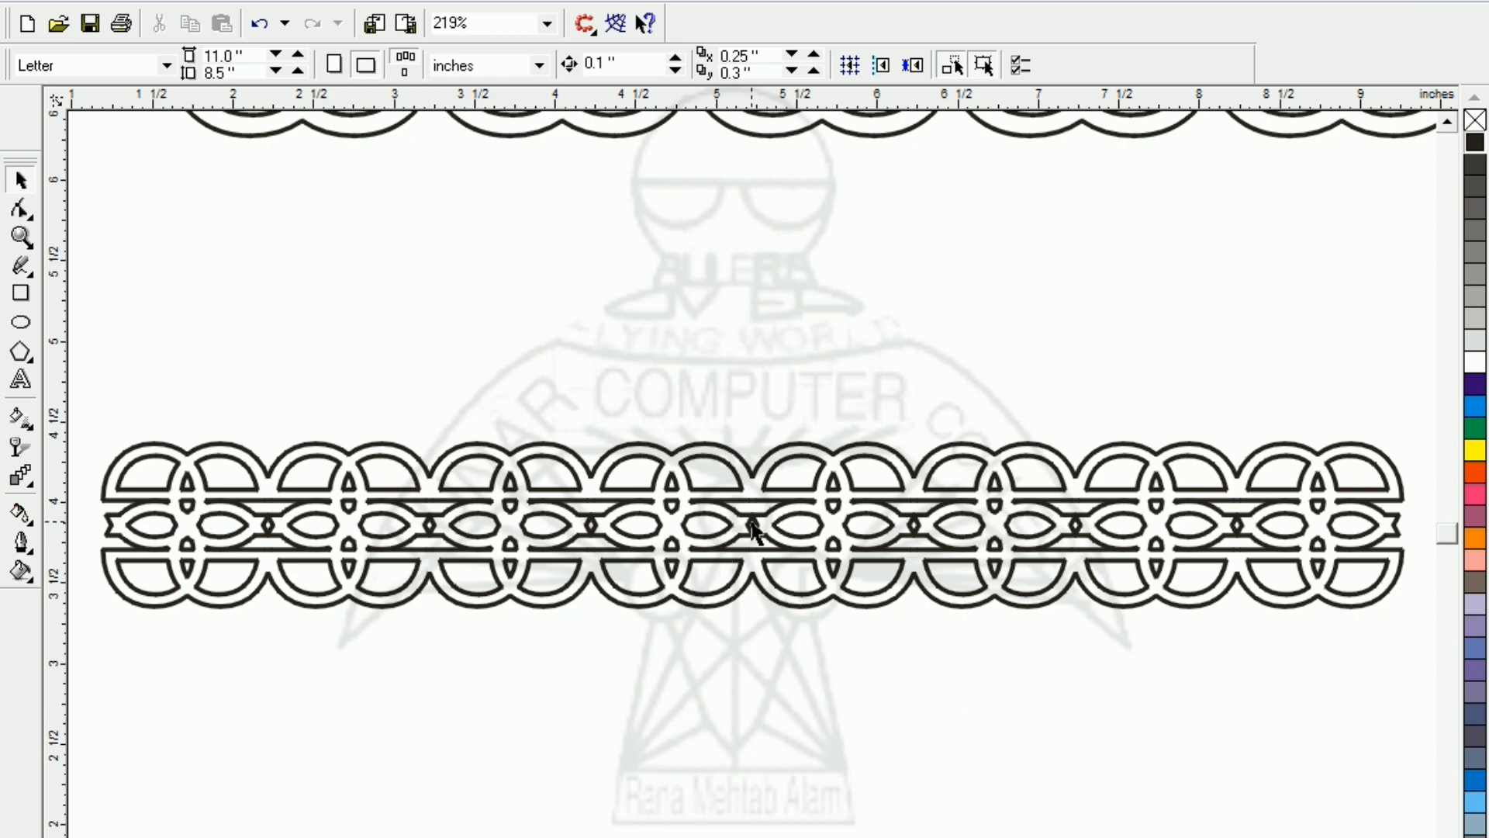
# Step: Move the new border down about 1.2 inches, farther below the original border
pyautogui.moveTo(748, 536); pyautogui.dragTo(750, 717)
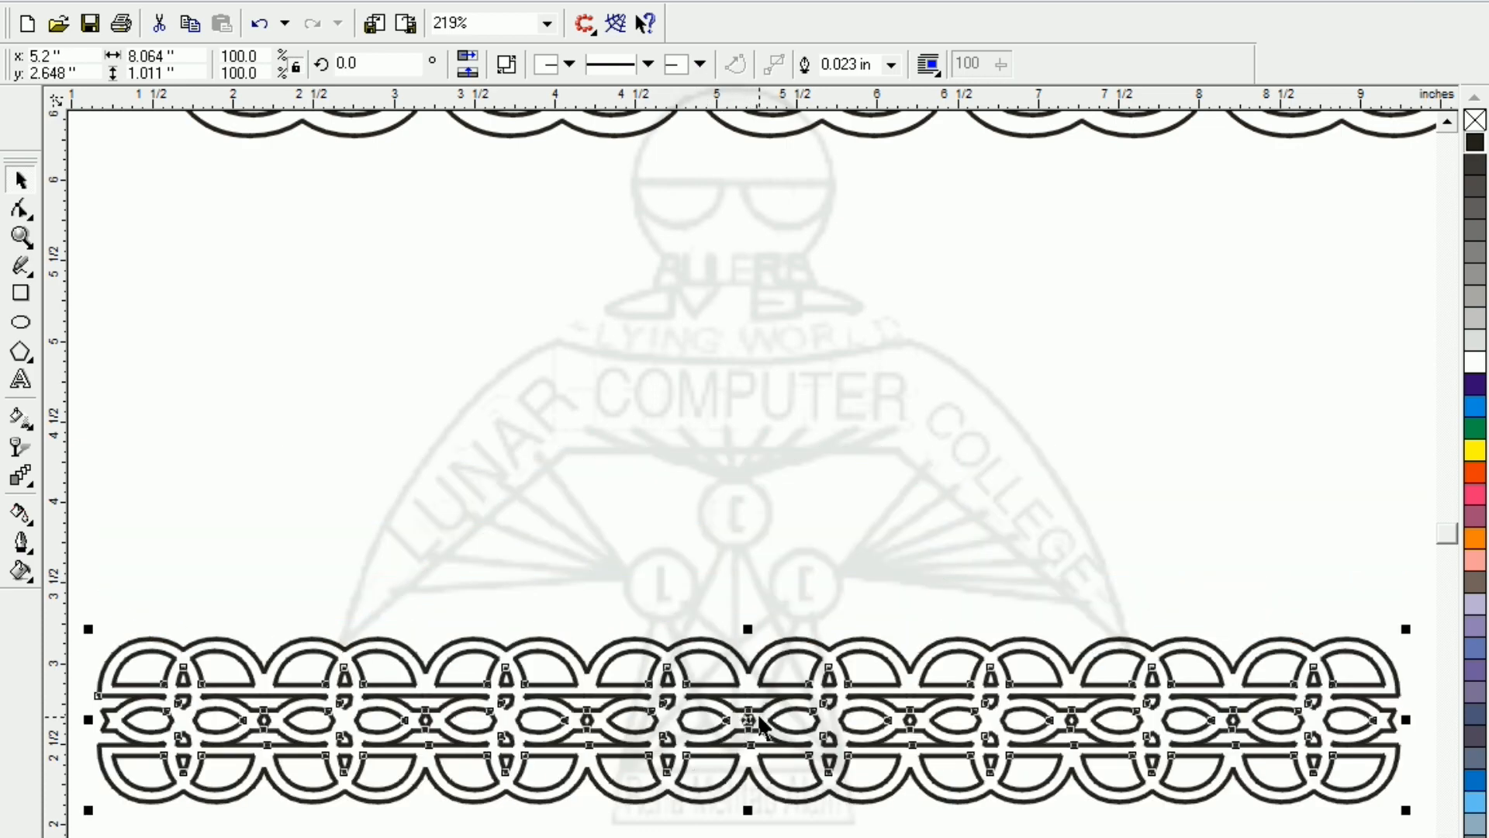
pyautogui.press('F3')
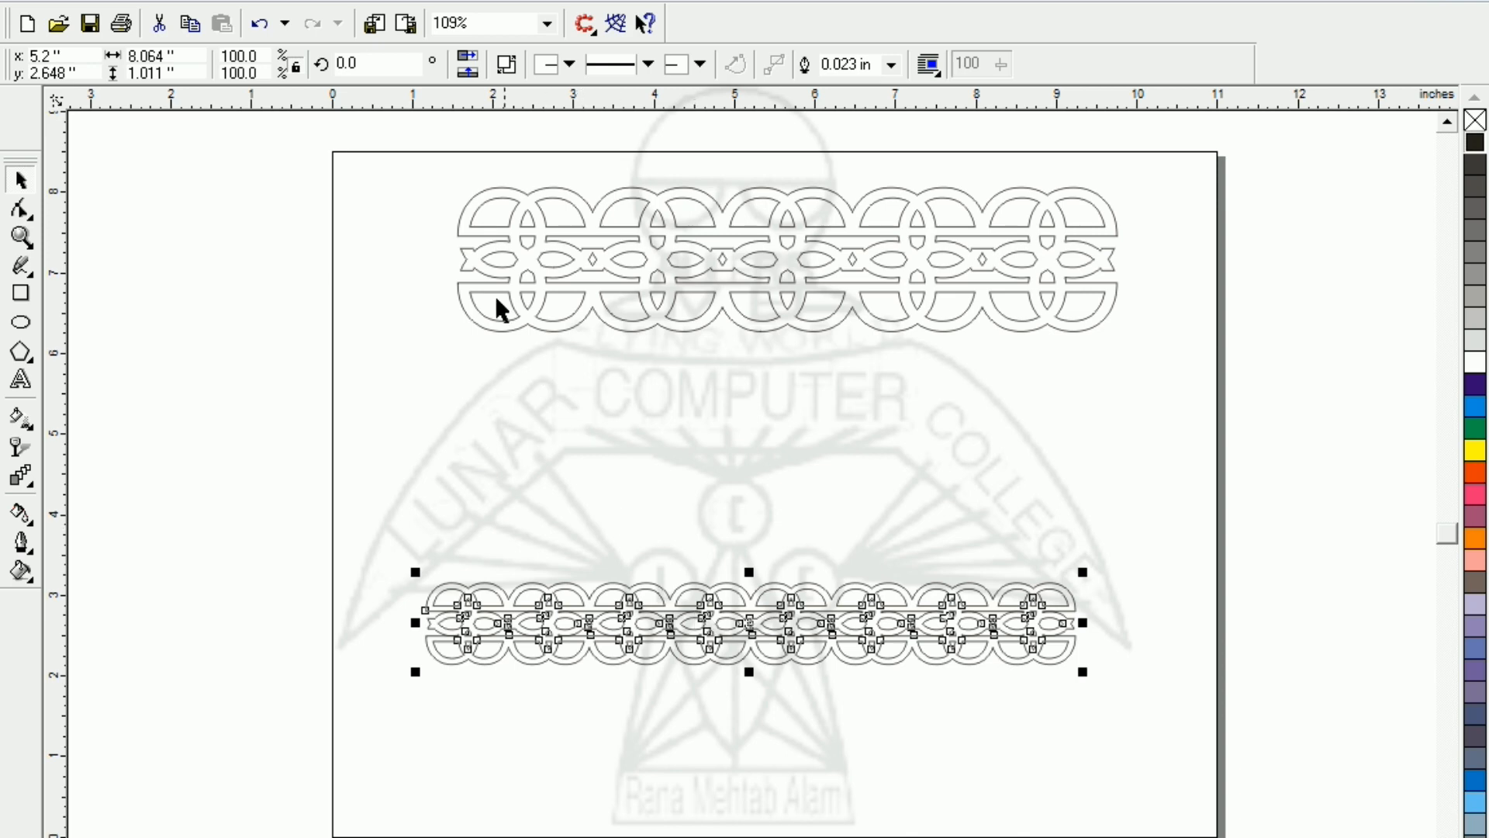
pyautogui.click(335, 226)
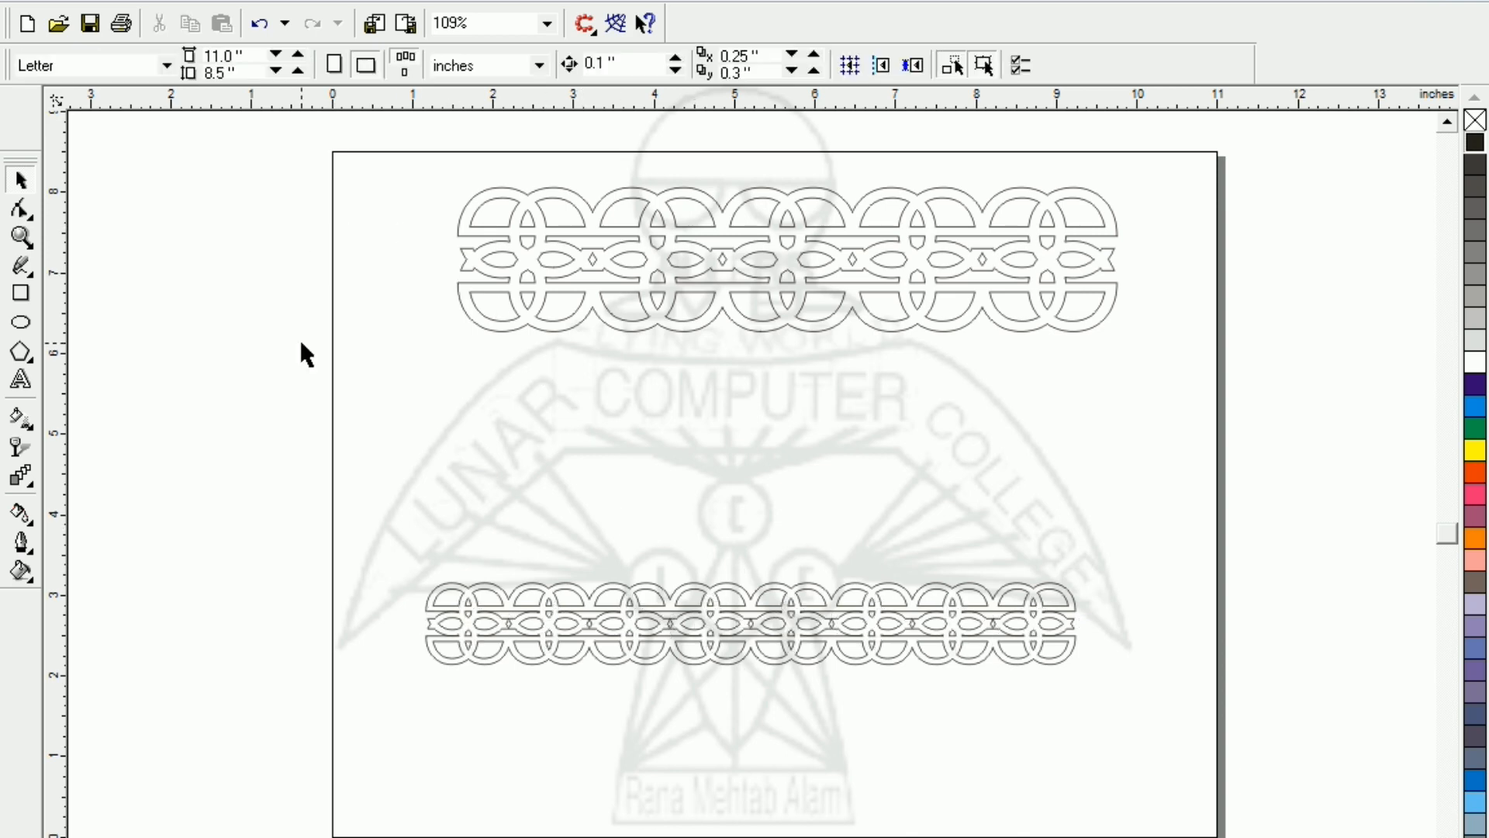
pyautogui.moveTo(392, 156); pyautogui.dragTo(1190, 765)
pyautogui.hotkey('shift', 'F2')
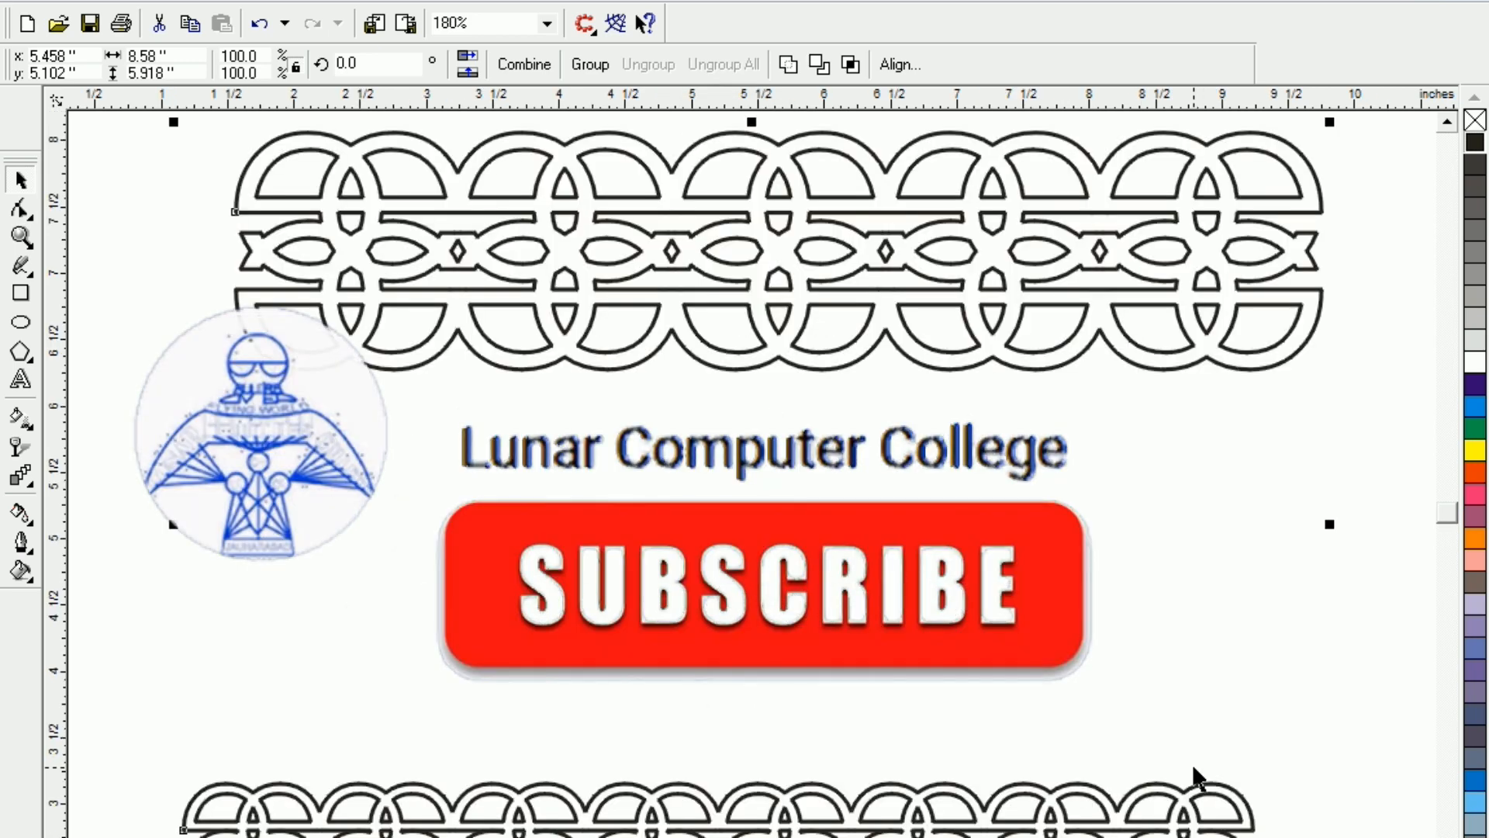
pyautogui.click(110, 383)
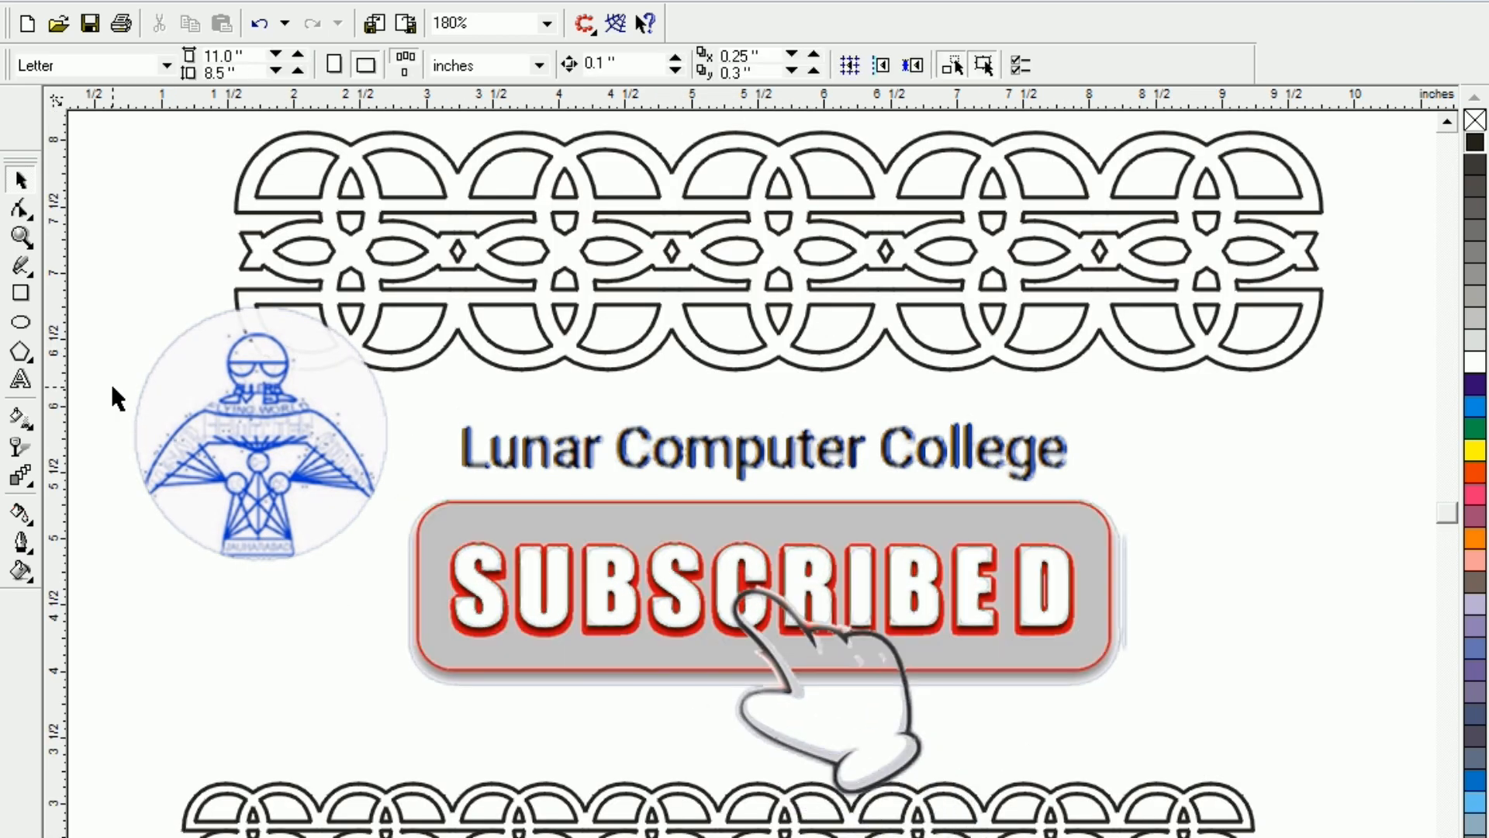